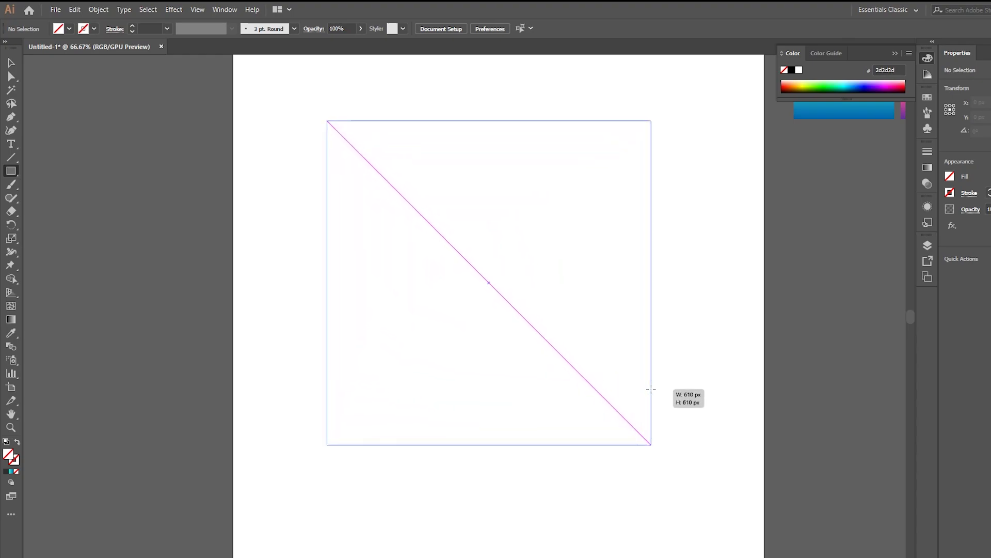
Step: Undo the current square and draw one 648 px by 648 px outward from the centre of the artboard's upper area
{"action": "key", "text": "ctrl+z"}
{"action": "mouse_move", "coordinate": [499, 296]}
{"action": "left_mouse_down"}
{"action": "mouse_move", "coordinate": [677, 420]}
{"action": "mouse_move", "coordinate": [672, 427]}
{"action": "left_mouse_up"}
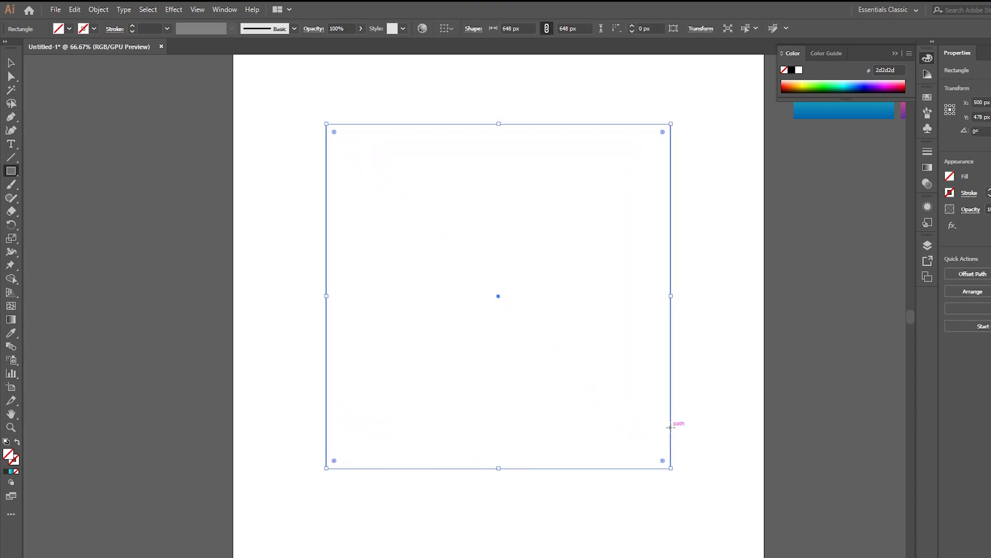
{"action": "left_click", "coordinate": [11, 63]}
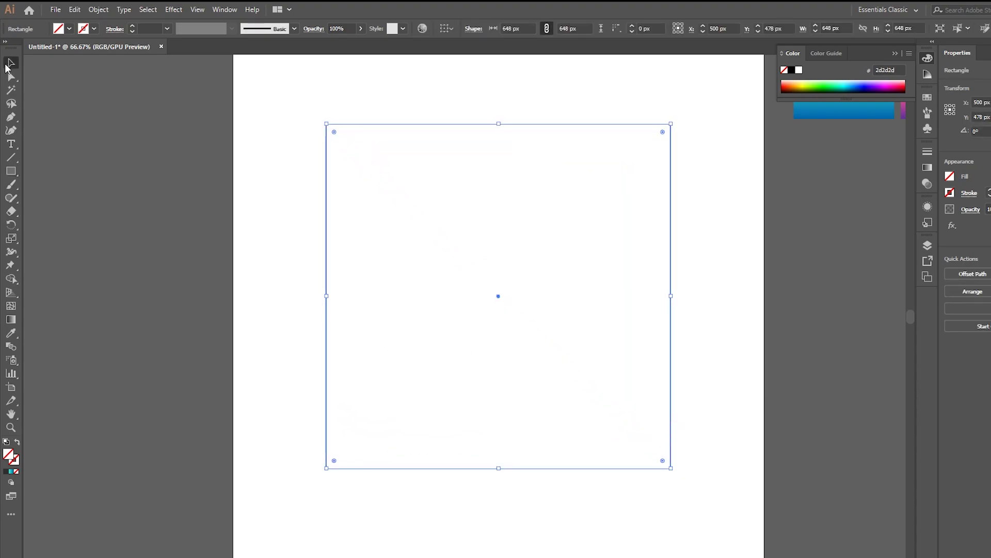
{"action": "left_click", "coordinate": [190, 168]}
{"action": "left_click_drag", "start_coordinate": [288, 172], "coordinate": [407, 228]}
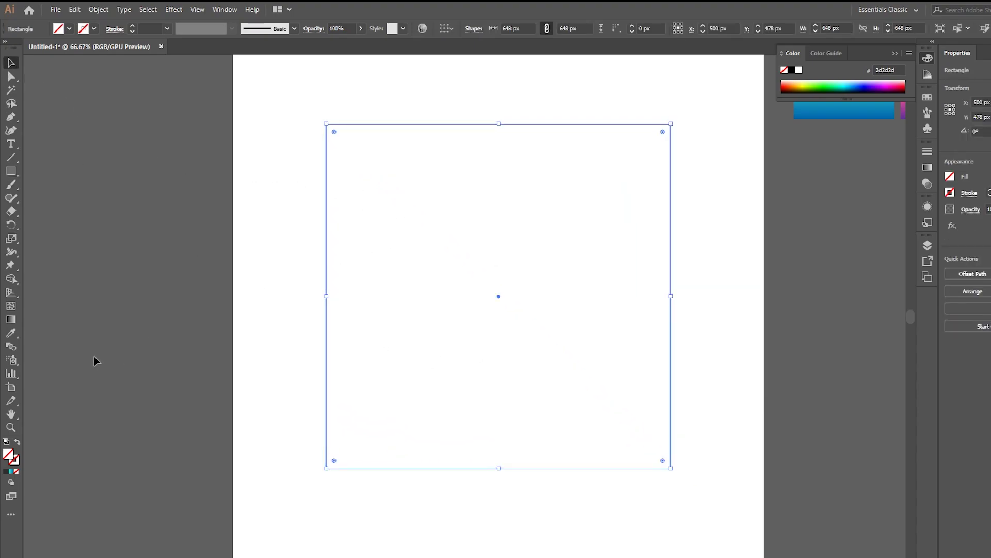
Step: Give the square a black (000000) stroke, keeping it without a fill
{"action": "double_click", "coordinate": [18, 464]}
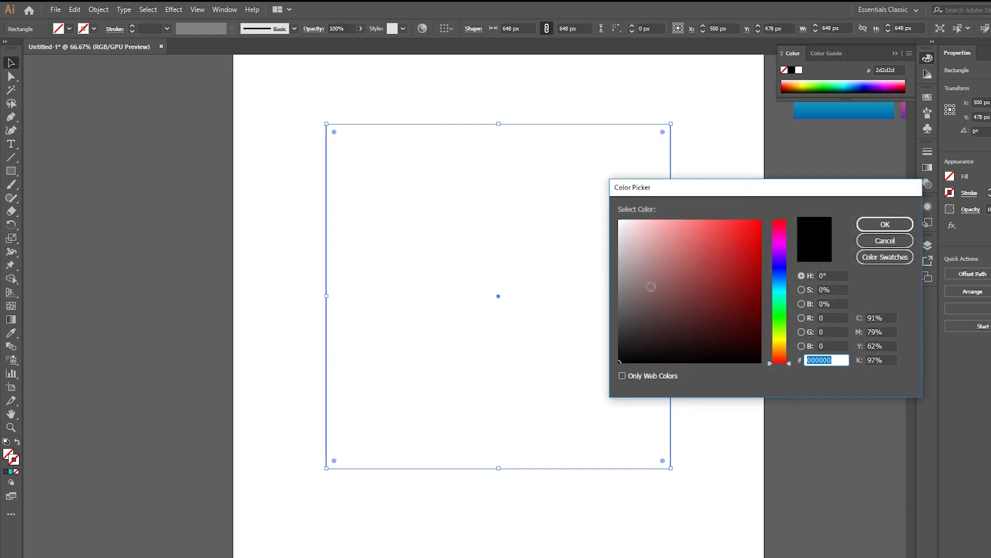
{"action": "left_click", "coordinate": [885, 224]}
{"action": "left_click", "coordinate": [251, 154]}
{"action": "left_click_drag", "start_coordinate": [309, 178], "coordinate": [336, 196]}
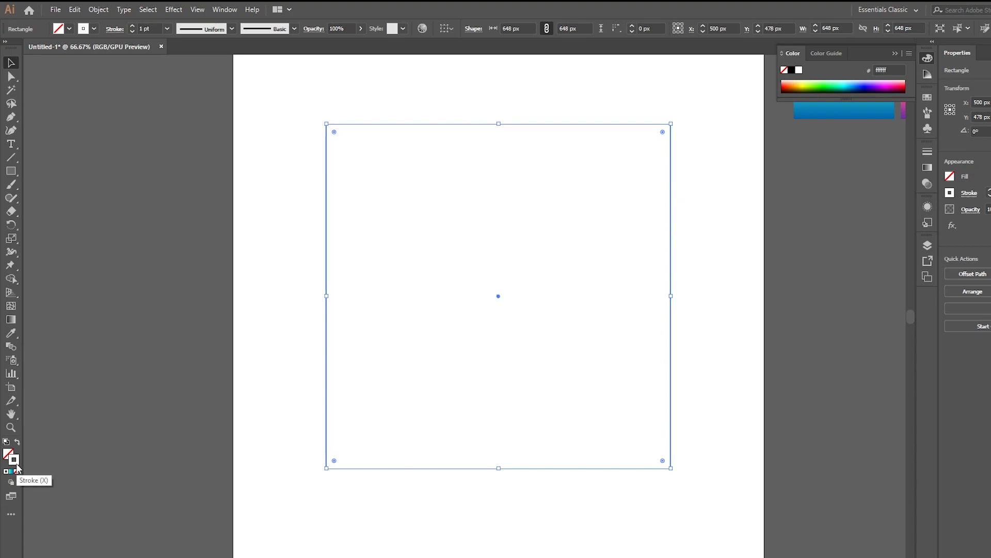
{"action": "double_click", "coordinate": [15, 464]}
{"action": "left_click_drag", "start_coordinate": [619, 321], "coordinate": [605, 370]}
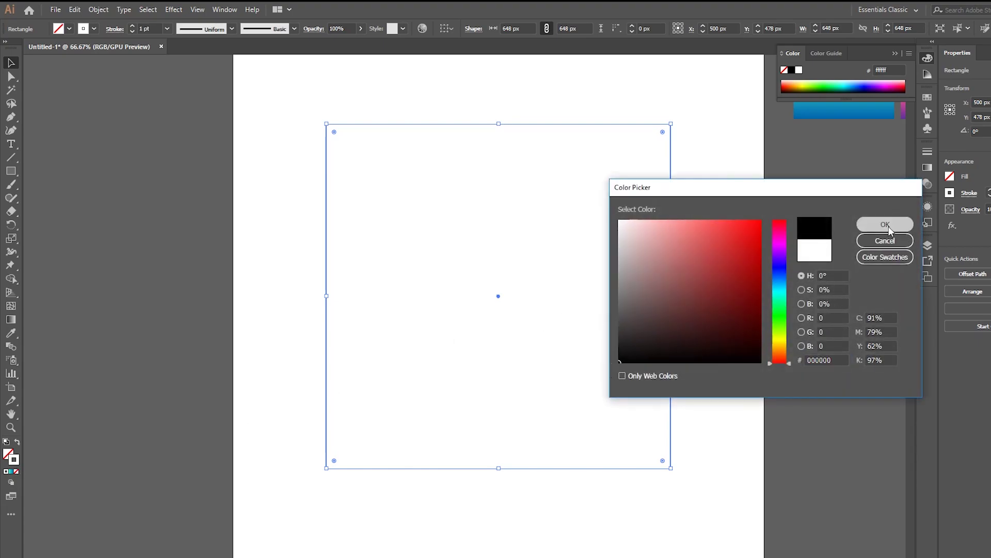
{"action": "left_click", "coordinate": [885, 223]}
{"action": "left_click", "coordinate": [776, 213]}
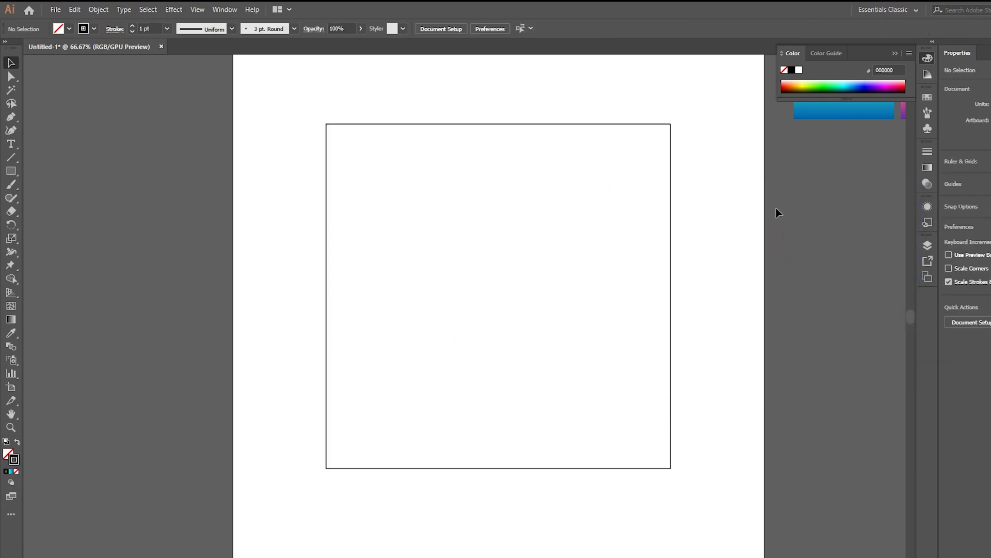
Step: Split the square into a grid of 1 row and 10 columns with a 0 px column gutter
{"action": "left_click", "coordinate": [488, 125]}
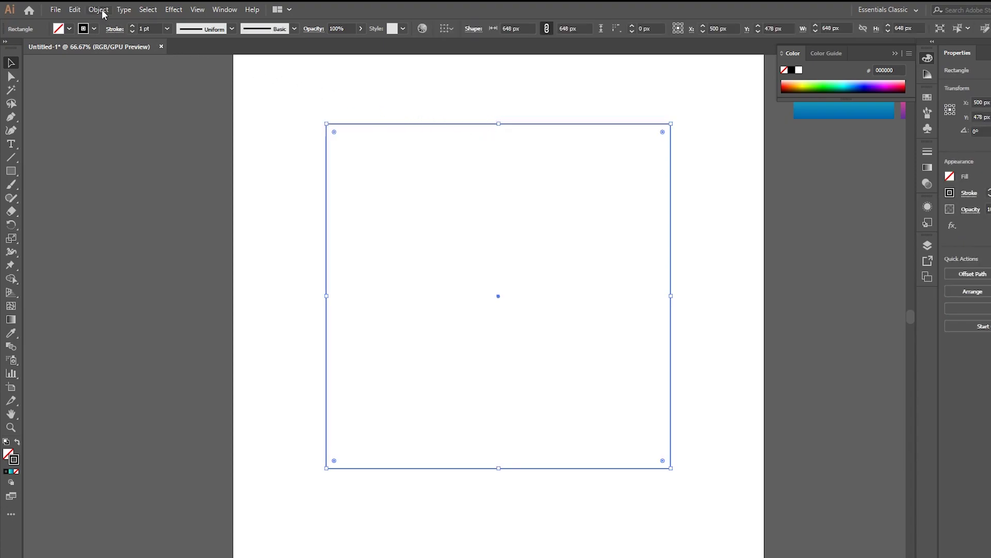
{"action": "left_click", "coordinate": [98, 10]}
{"action": "mouse_move", "coordinate": [157, 274]}
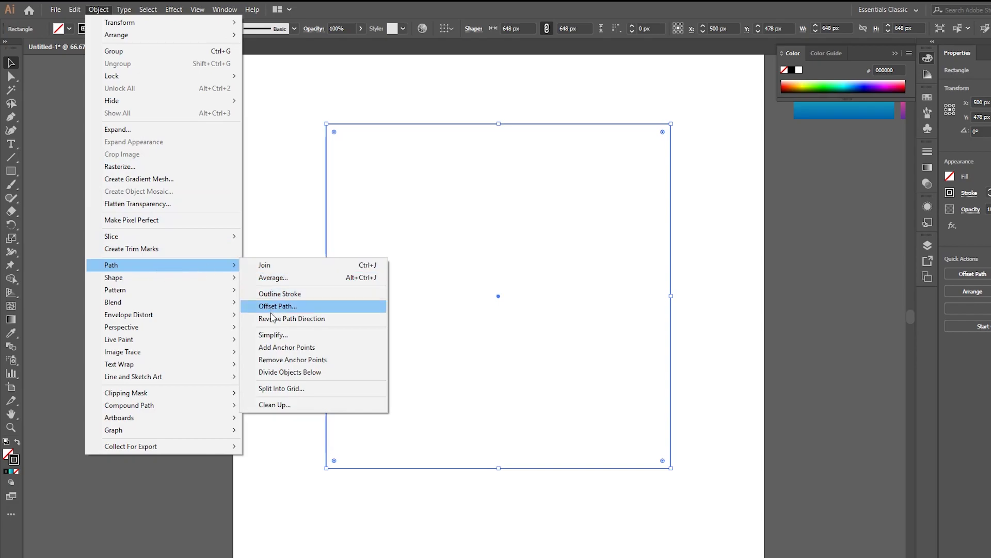
{"action": "left_click", "coordinate": [312, 390]}
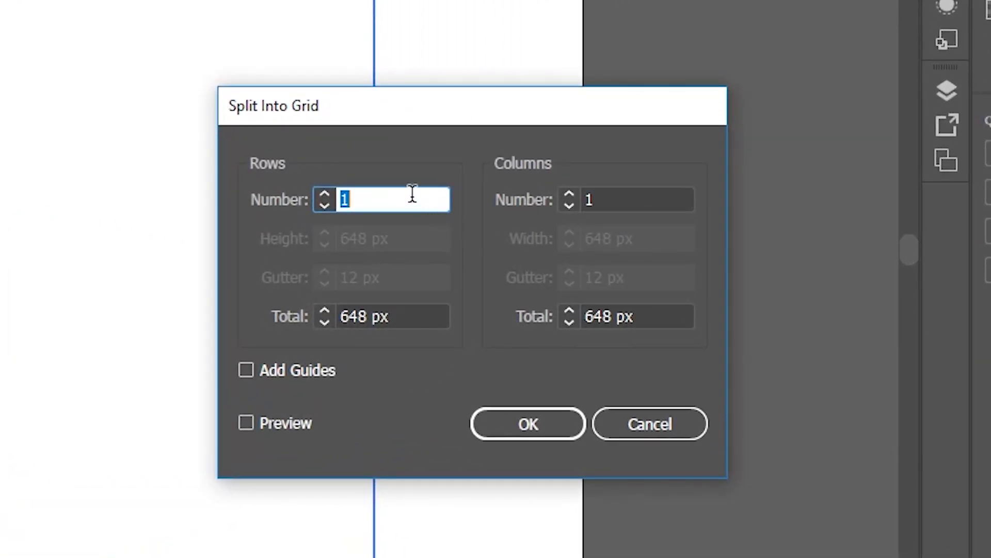
{"action": "left_click_drag", "start_coordinate": [599, 200], "coordinate": [548, 197]}
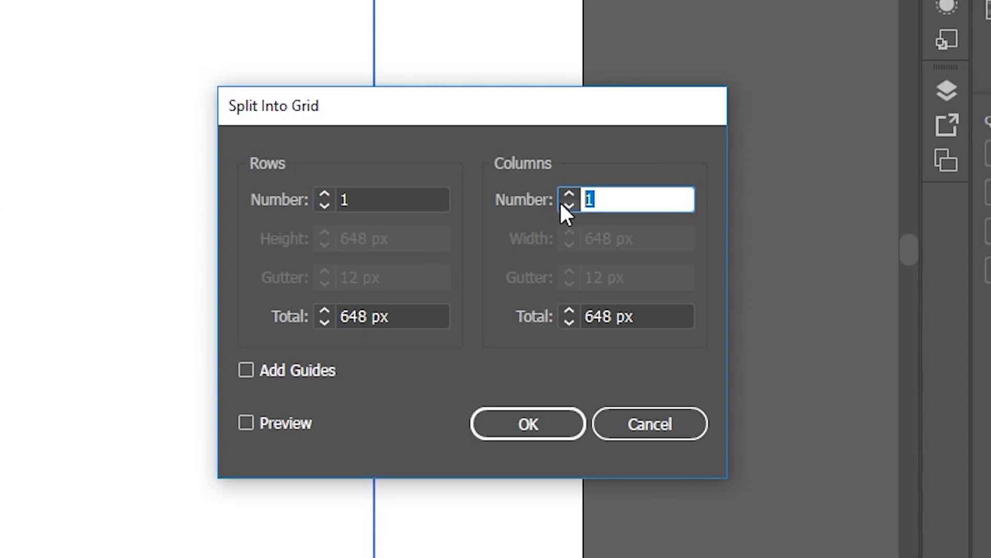
{"action": "type", "text": "10"}
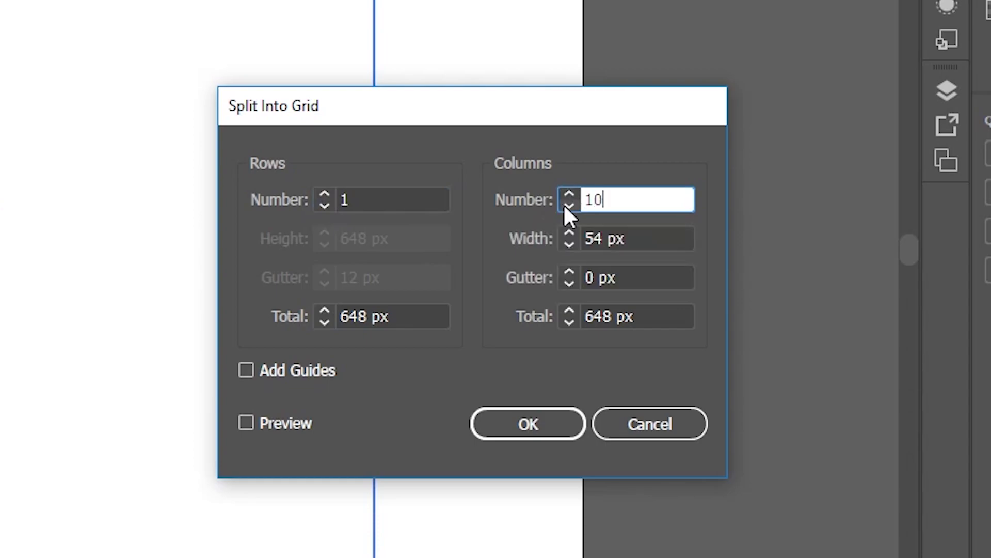
{"action": "left_click", "coordinate": [534, 429]}
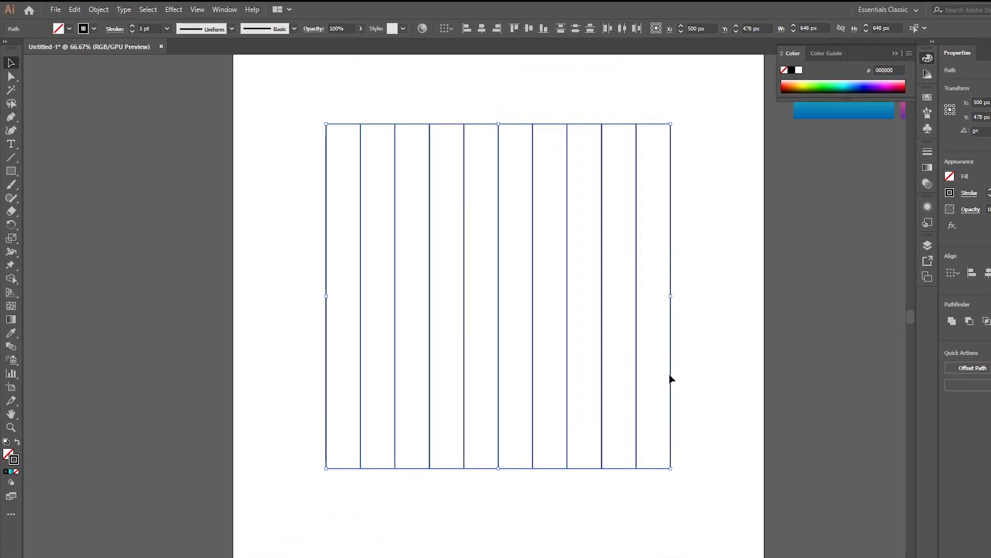
Step: Delete the top and bottom segments of all ten columns so that only the vertical lines remain
{"action": "left_click", "coordinate": [10, 77]}
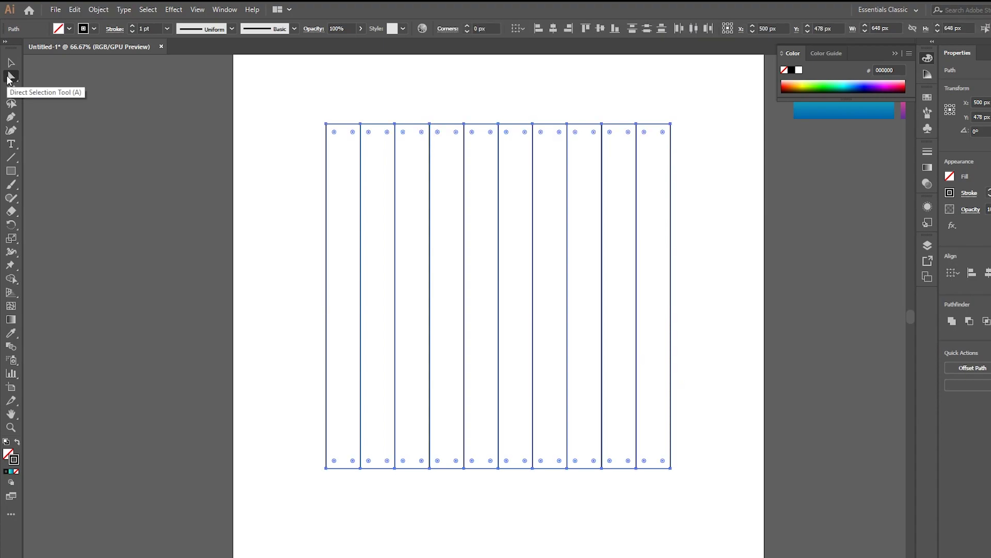
{"action": "left_click", "coordinate": [282, 133]}
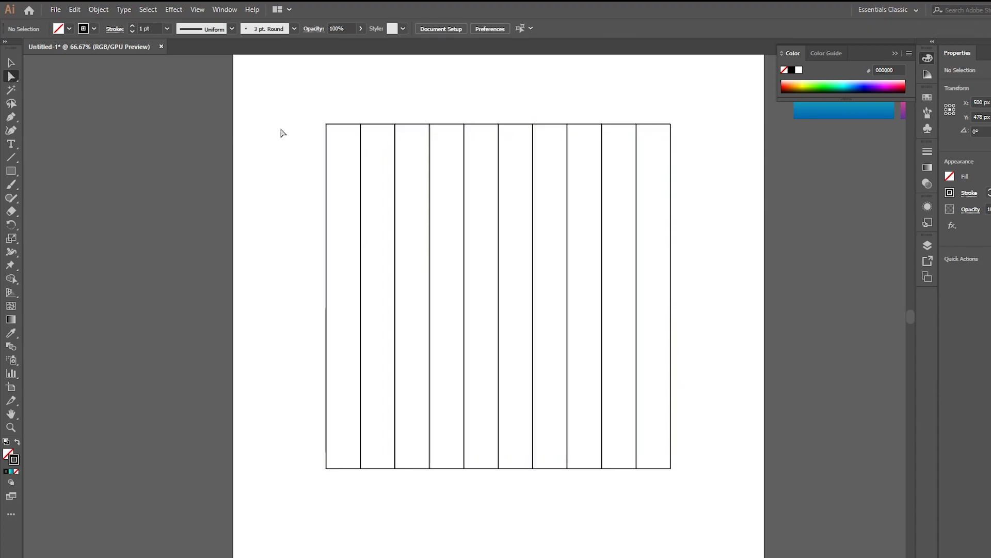
{"action": "left_click_drag", "start_coordinate": [334, 102], "coordinate": [347, 489]}
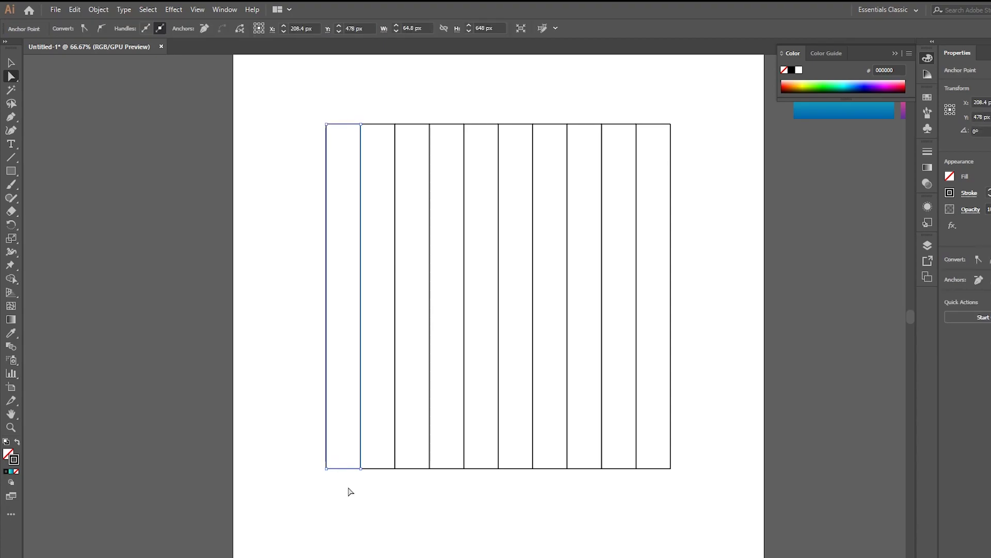
{"action": "left_click_drag", "start_coordinate": [371, 107], "coordinate": [385, 484]}
{"action": "left_click_drag", "start_coordinate": [409, 106], "coordinate": [424, 486]}
{"action": "left_click_drag", "start_coordinate": [439, 114], "coordinate": [454, 491]}
{"action": "left_click_drag", "start_coordinate": [476, 102], "coordinate": [489, 513]}
{"action": "left_click_drag", "start_coordinate": [507, 106], "coordinate": [525, 490]}
{"action": "left_click_drag", "start_coordinate": [543, 103], "coordinate": [557, 497]}
{"action": "left_click_drag", "start_coordinate": [581, 105], "coordinate": [597, 492]}
{"action": "left_click_drag", "start_coordinate": [612, 103], "coordinate": [623, 490]}
{"action": "left_click_drag", "start_coordinate": [644, 114], "coordinate": [660, 487]}
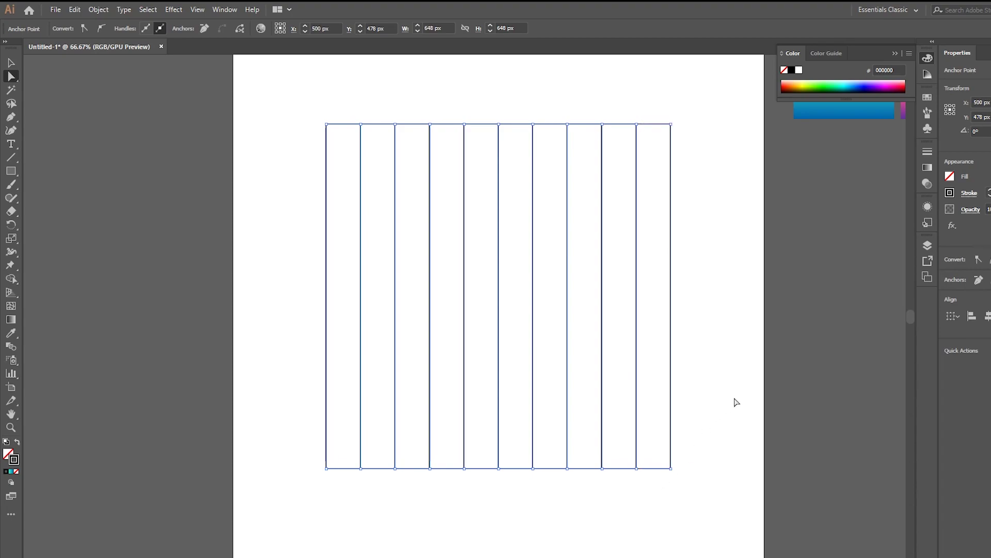
{"action": "key", "text": "Delete"}
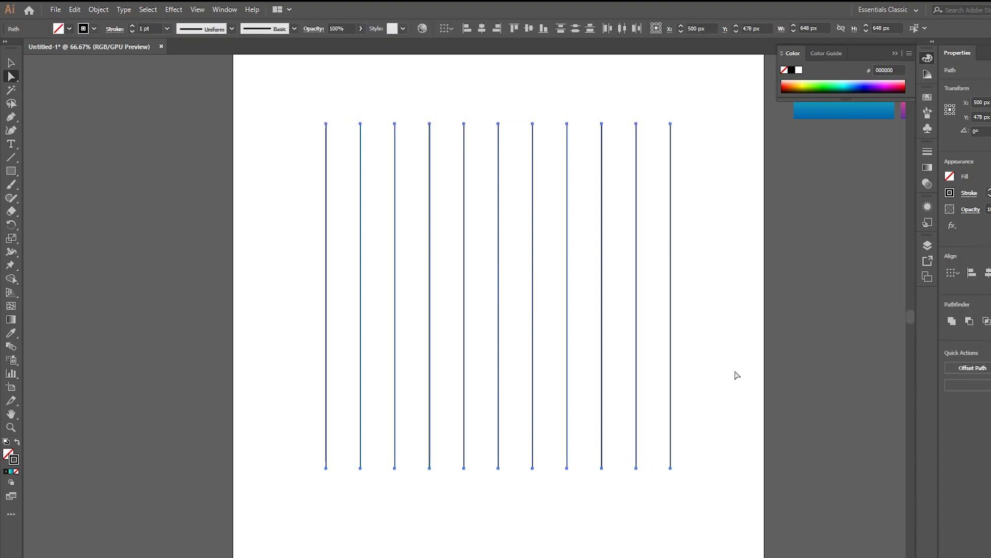
{"action": "left_click", "coordinate": [716, 350]}
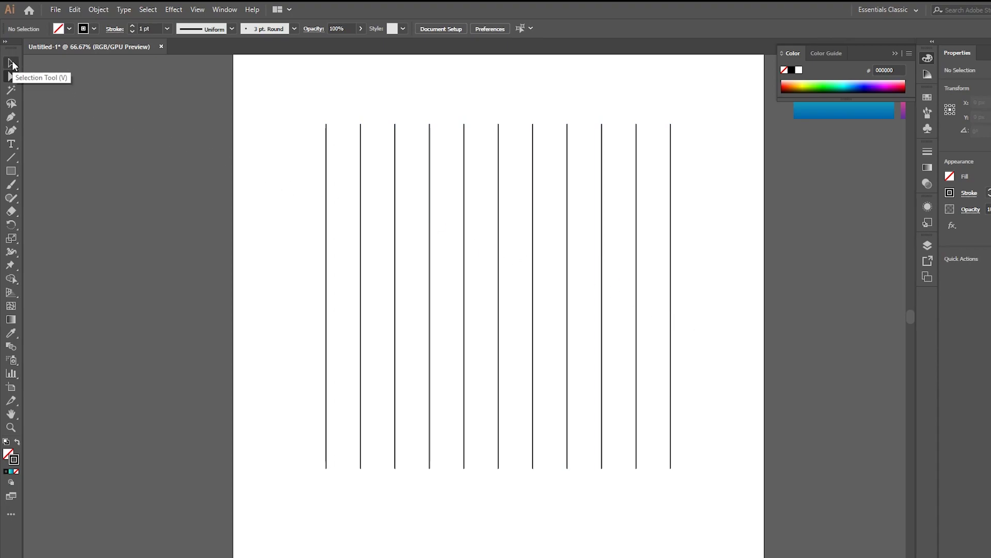
Step: Select all the vertical lines and group them
{"action": "left_click", "coordinate": [12, 62]}
{"action": "left_click_drag", "start_coordinate": [271, 187], "coordinate": [706, 341]}
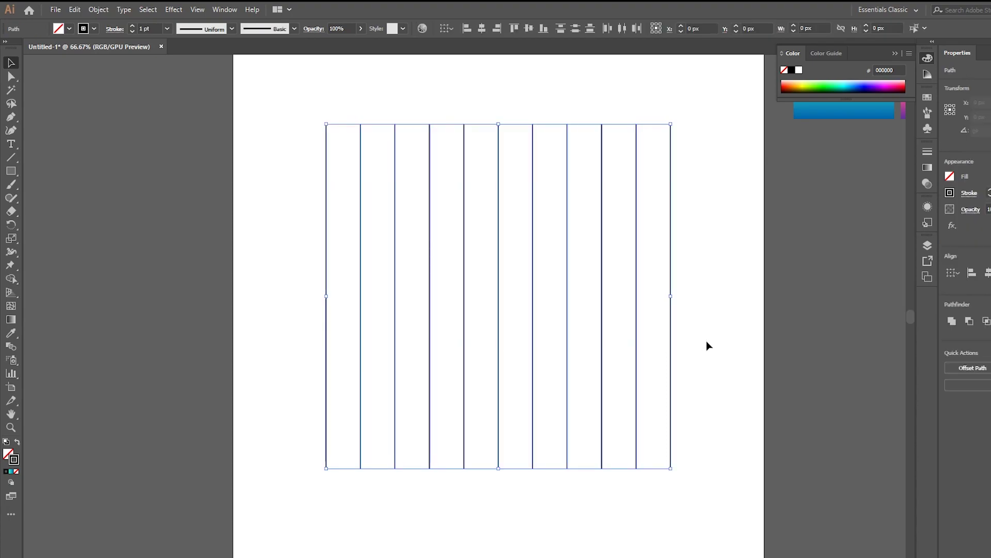
{"action": "right_click", "coordinate": [671, 333]}
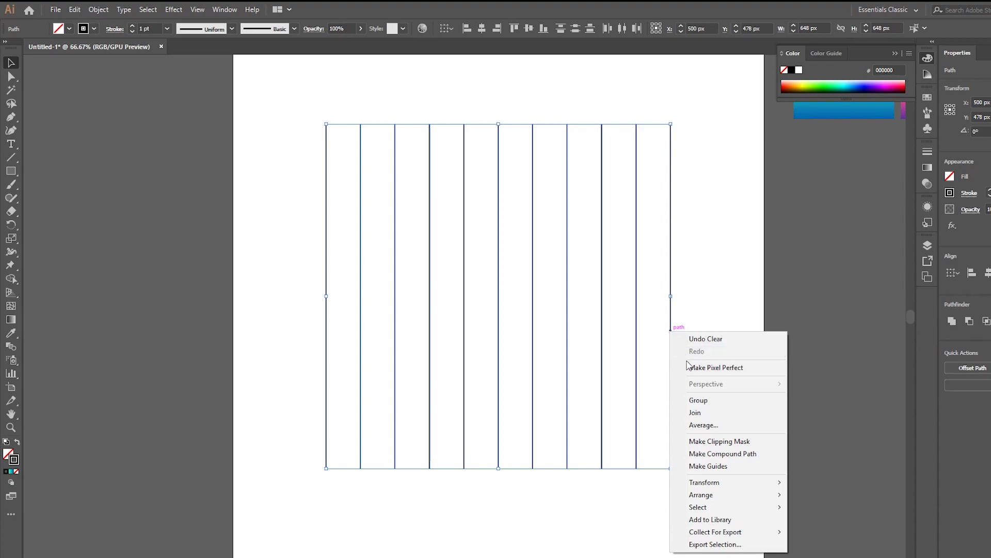
{"action": "left_click", "coordinate": [698, 400]}
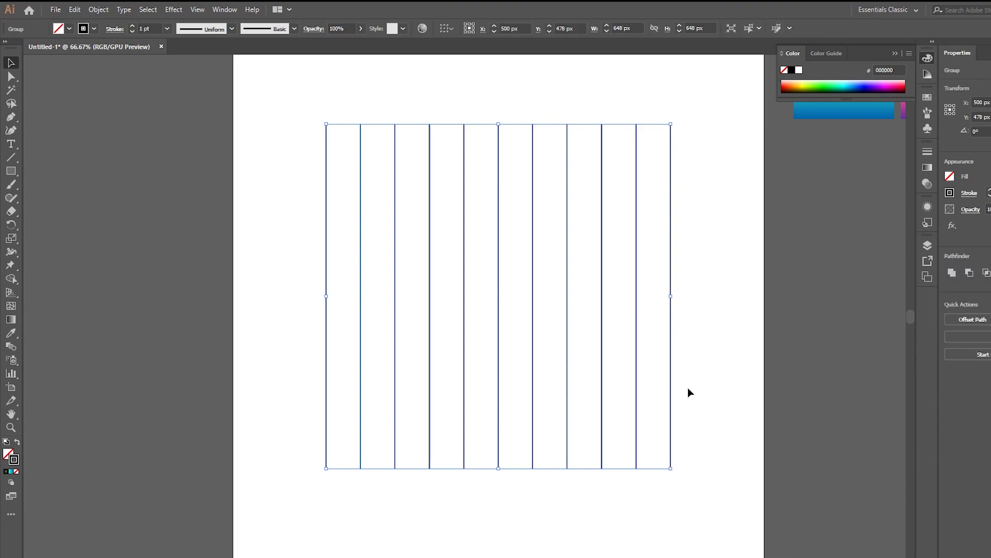
Step: Duplicate the vertical line group up and to its right, and rotate the copy by 120°
{"action": "left_click_drag", "start_coordinate": [638, 363], "coordinate": [719, 332]}
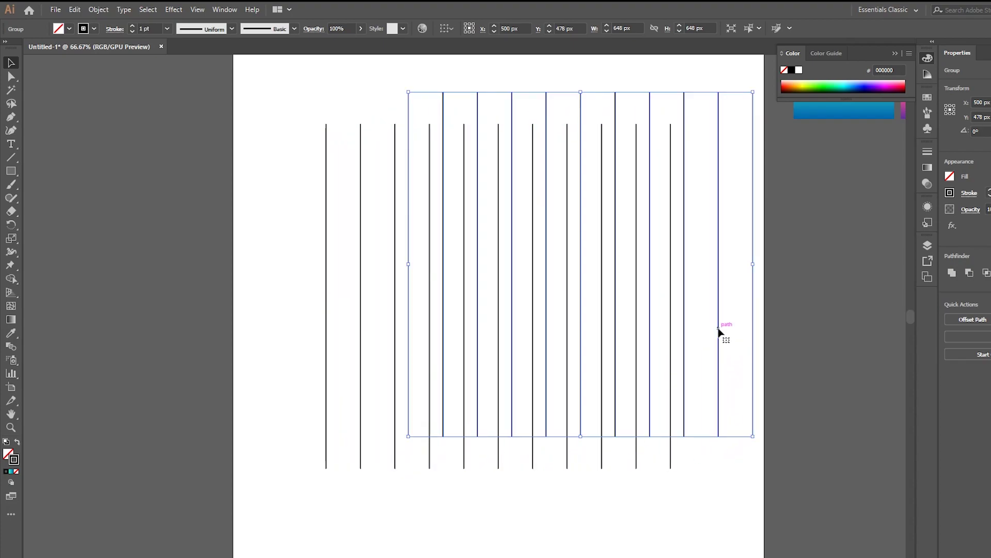
{"action": "right_click", "coordinate": [720, 332]}
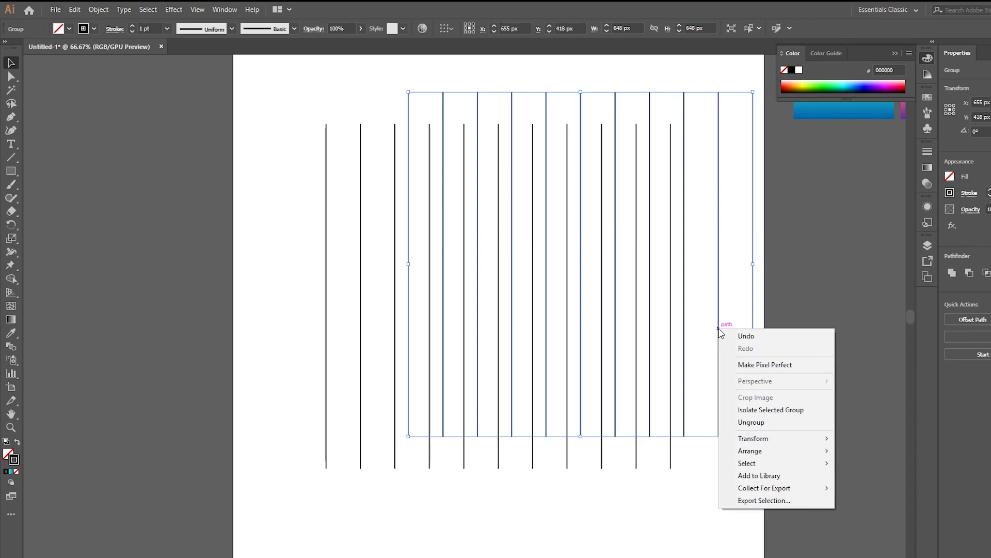
{"action": "mouse_move", "coordinate": [757, 438]}
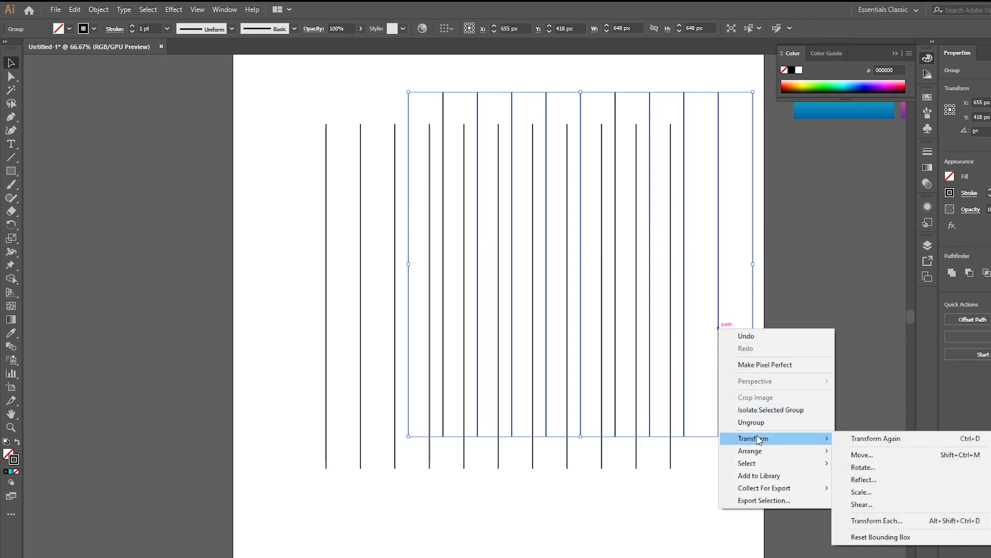
{"action": "left_click", "coordinate": [866, 468]}
{"action": "left_click_drag", "start_coordinate": [525, 275], "coordinate": [508, 271]}
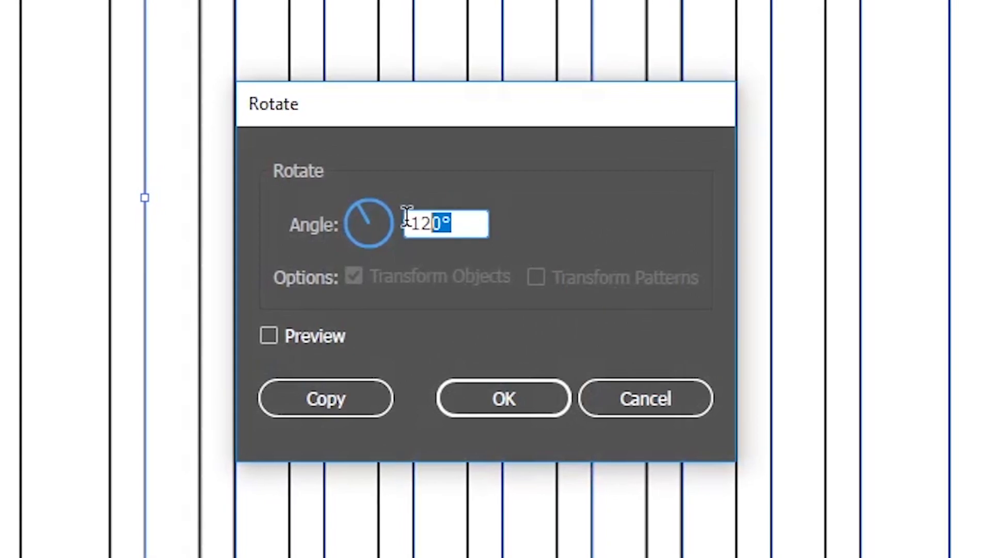
{"action": "left_click_drag", "start_coordinate": [406, 216], "coordinate": [274, 224]}
{"action": "type", "text": "120"}
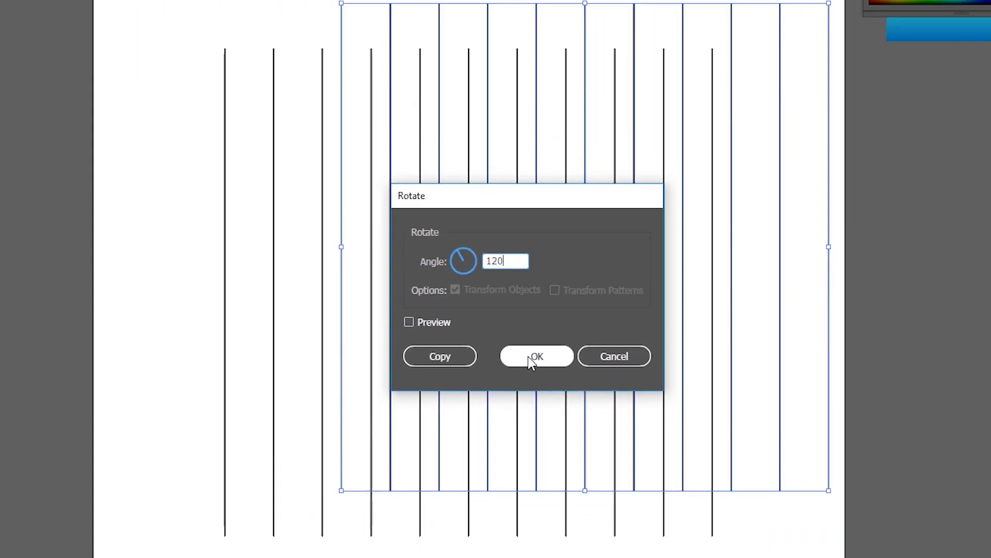
{"action": "left_click", "coordinate": [492, 399]}
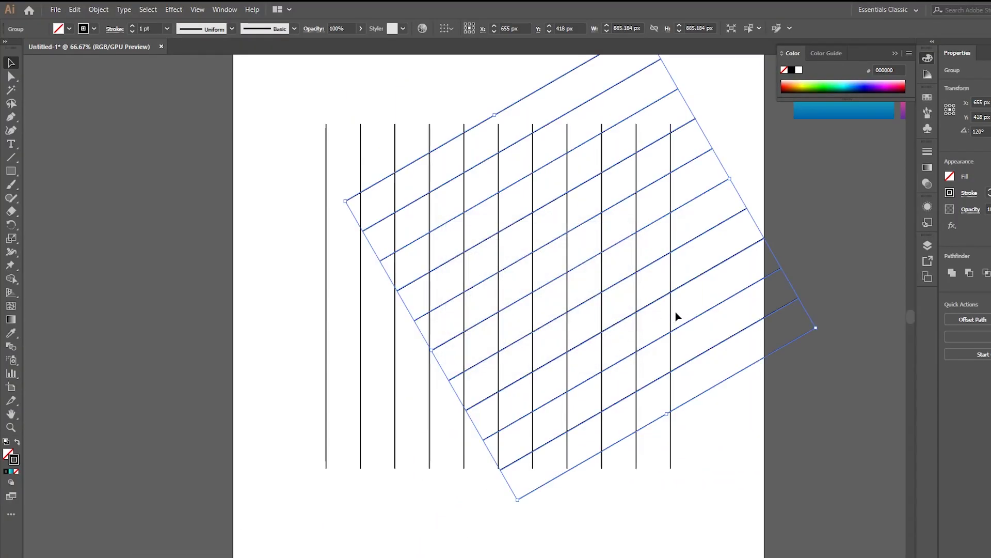
Step: Duplicate the rotated line group to the left of the vertical lines and reflect the copy across the vertical axis
{"action": "left_click_drag", "start_coordinate": [695, 276], "coordinate": [423, 315]}
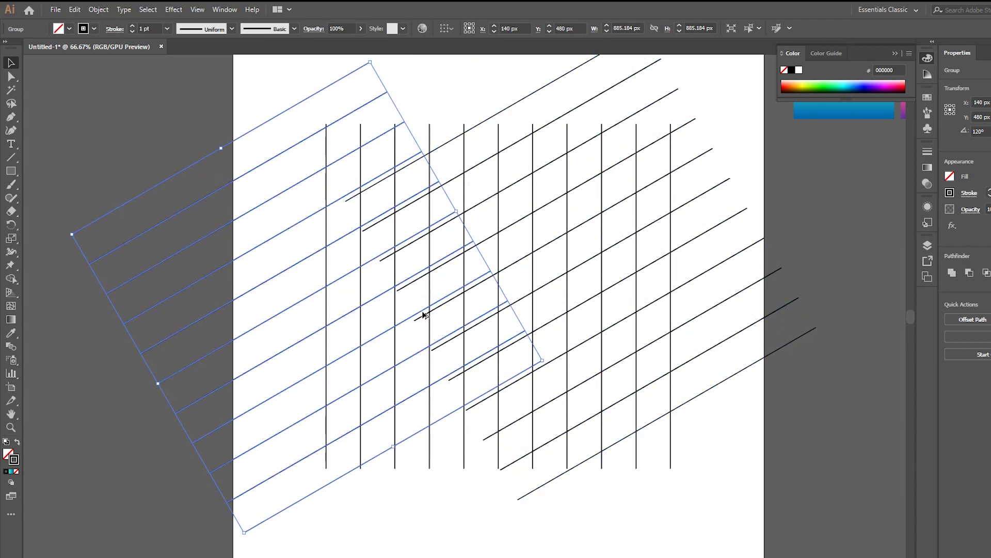
{"action": "right_click", "coordinate": [290, 307]}
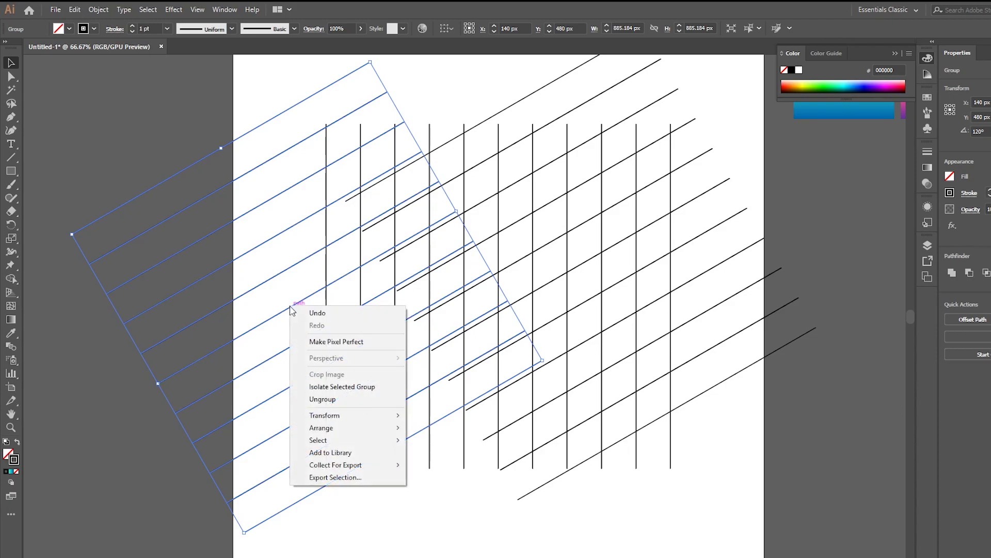
{"action": "mouse_move", "coordinate": [360, 416]}
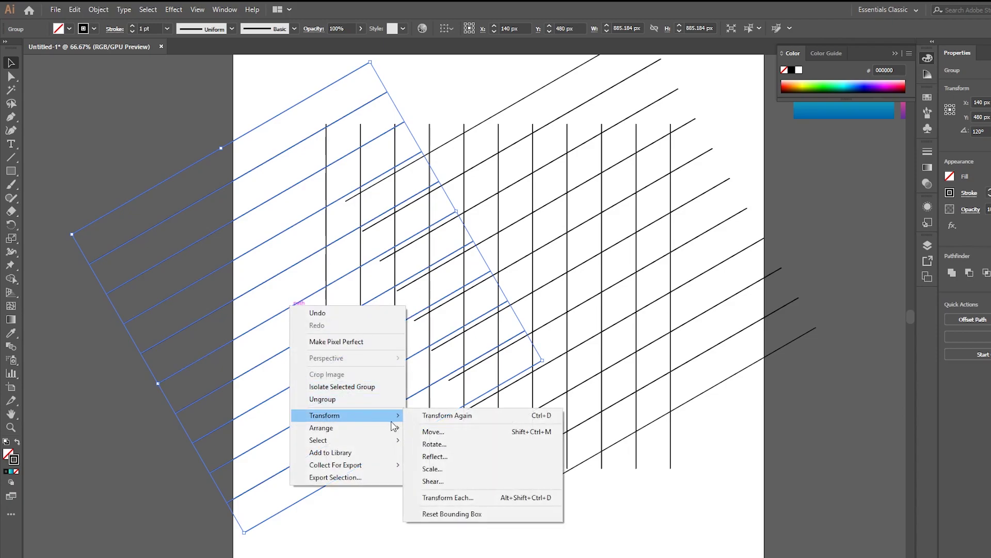
{"action": "left_click", "coordinate": [451, 457]}
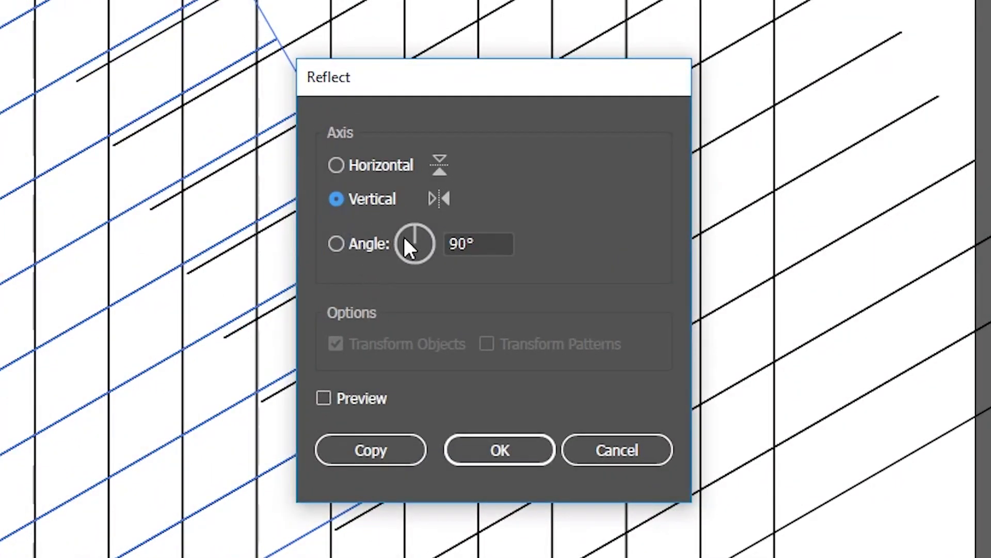
{"action": "left_click", "coordinate": [496, 447]}
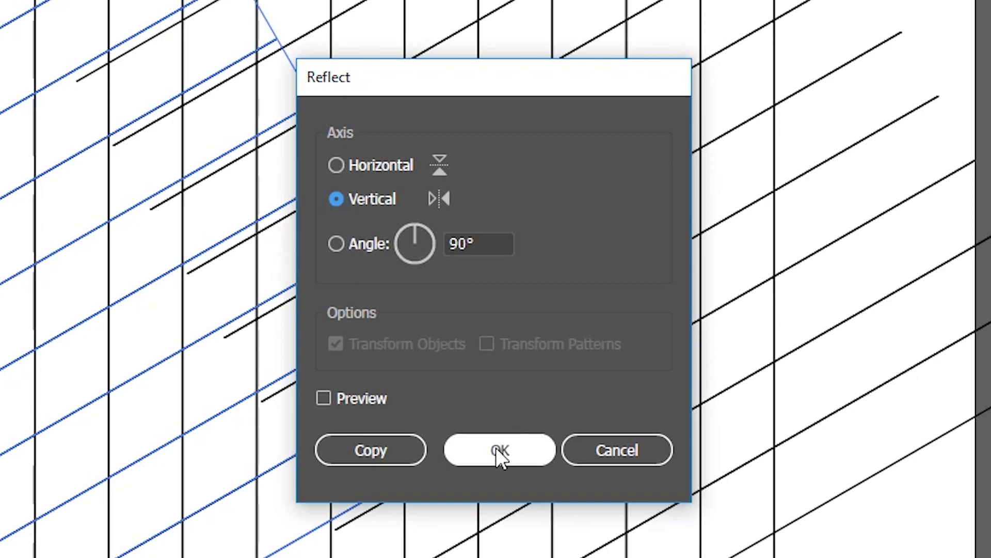
{"action": "left_click", "coordinate": [496, 447]}
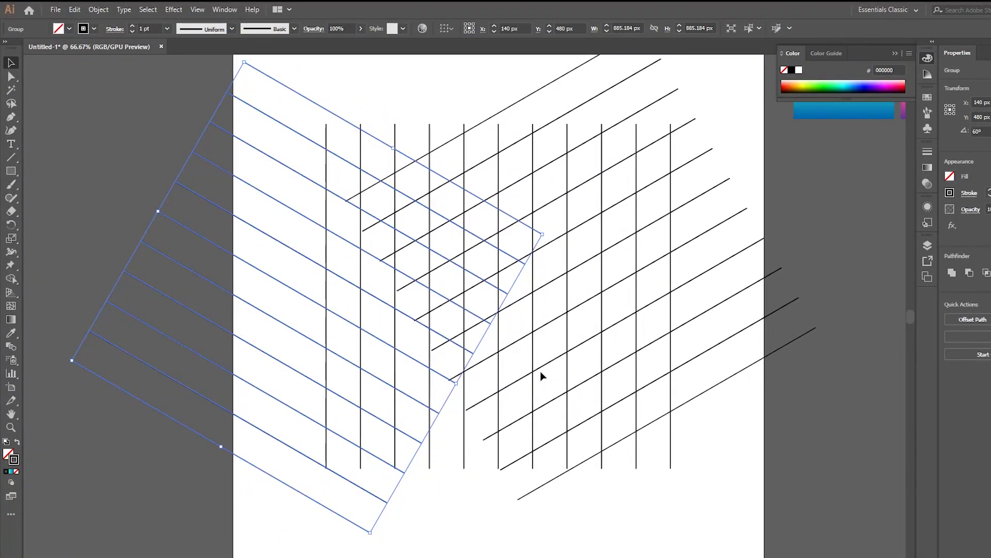
{"action": "left_click_drag", "start_coordinate": [136, 100], "coordinate": [822, 454]}
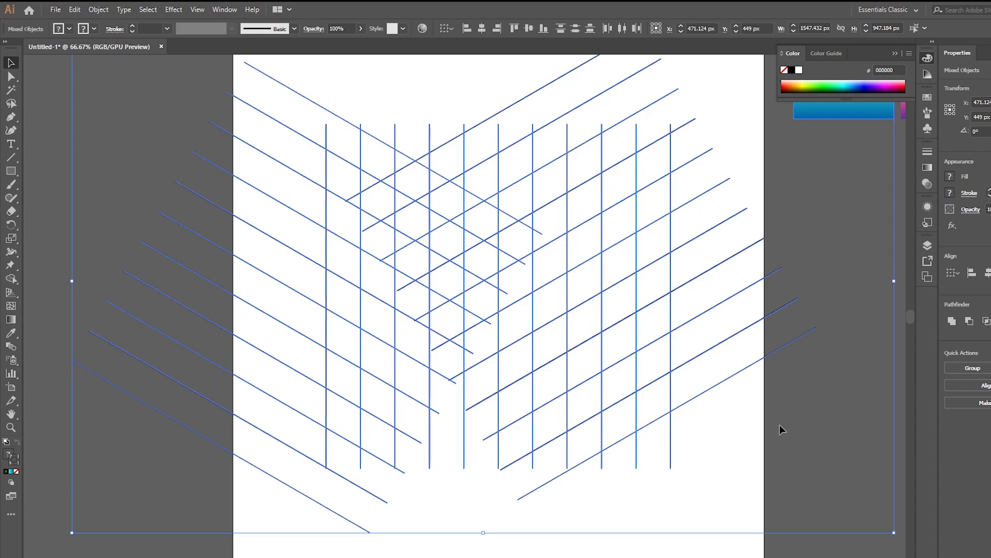
{"action": "left_click", "coordinate": [481, 29]}
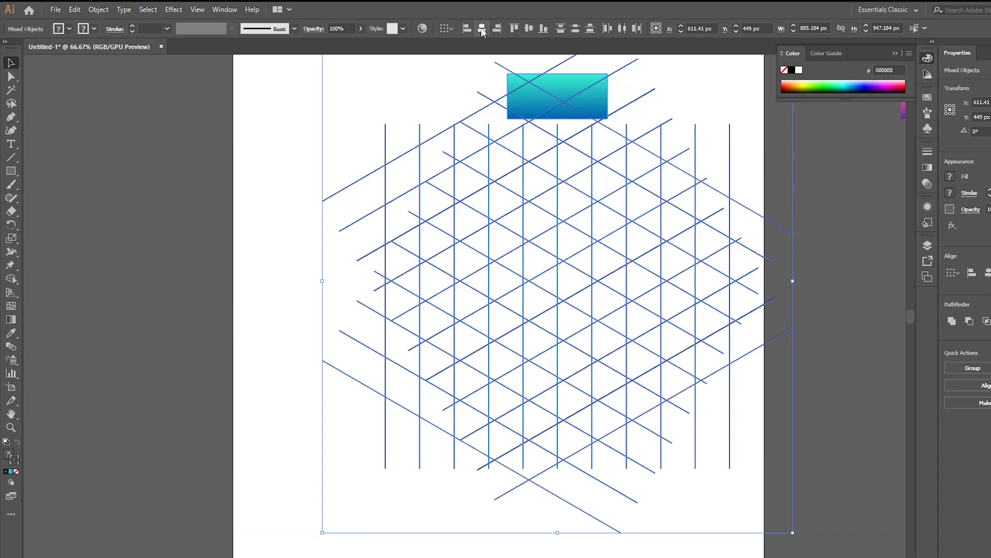
{"action": "key", "text": "ctrl+z"}
Step: Select the three line groups and align them to a common horizontal and vertical centre
{"action": "left_click_drag", "start_coordinate": [162, 524], "coordinate": [587, 119]}
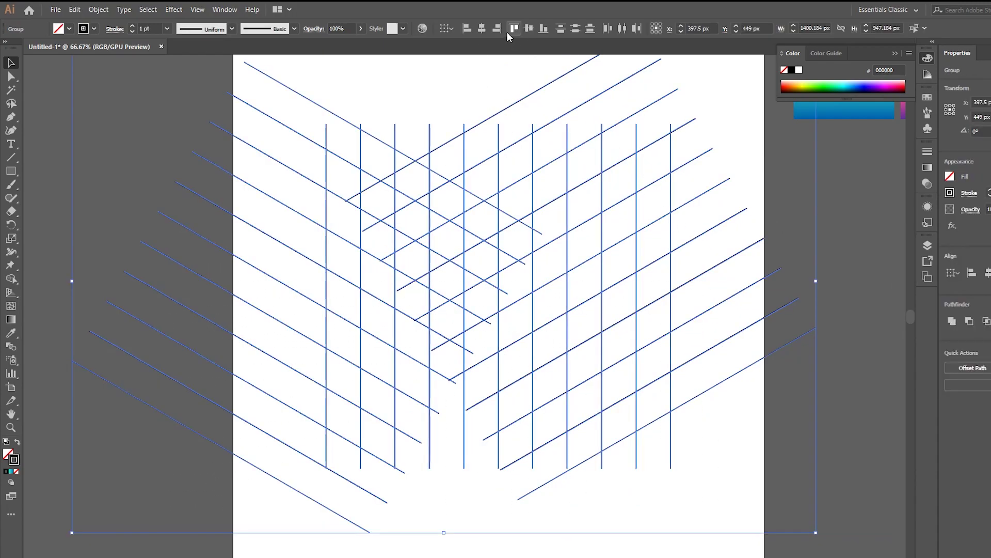
{"action": "left_click", "coordinate": [482, 29]}
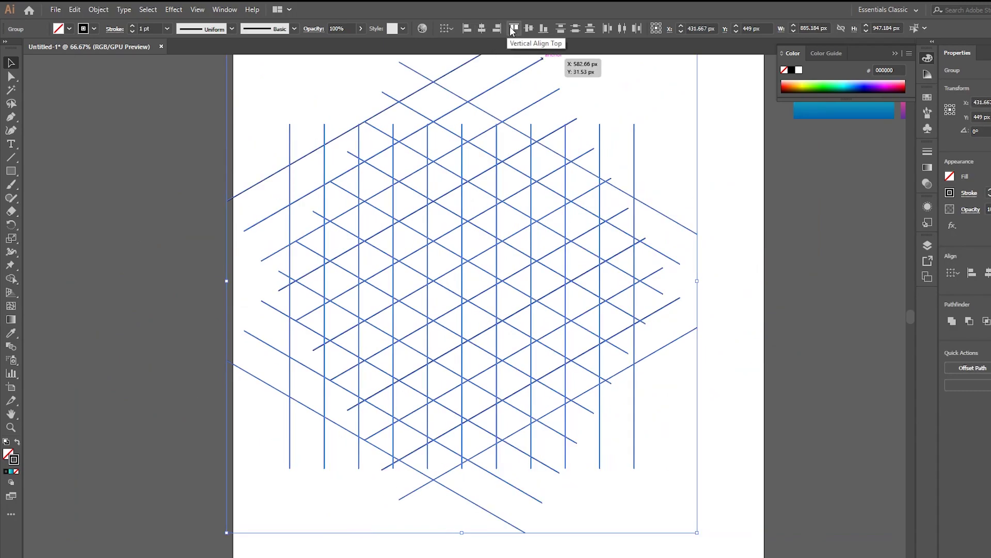
{"action": "left_click", "coordinate": [528, 29]}
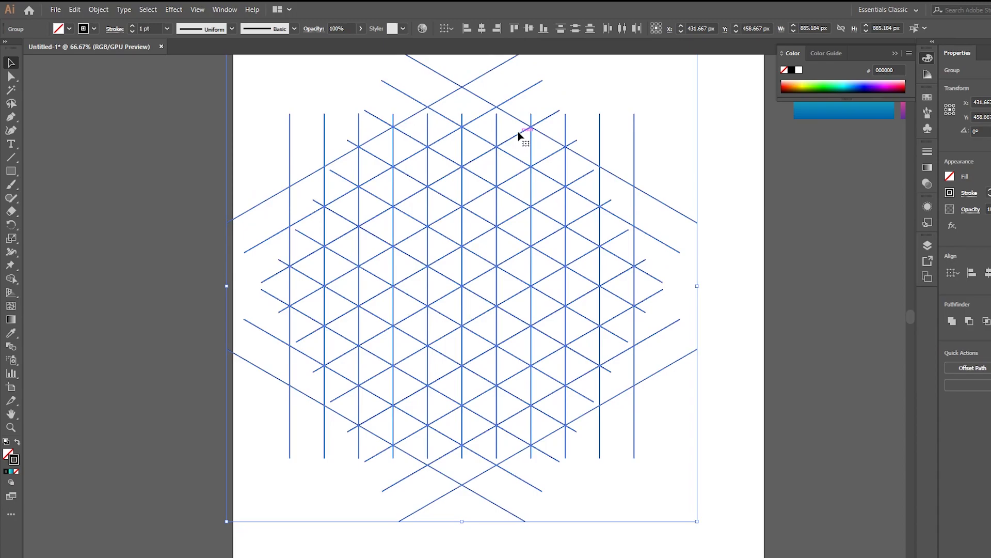
Step: Divide the overlapping line groups into separate shapes with the Pathfinder Divide operation
{"action": "left_click", "coordinate": [218, 11]}
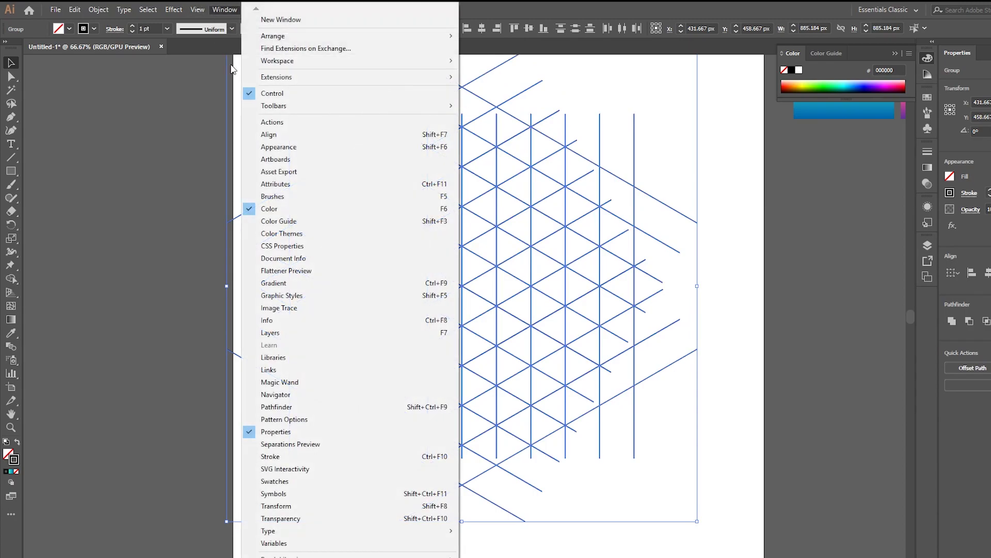
{"action": "left_click", "coordinate": [306, 408]}
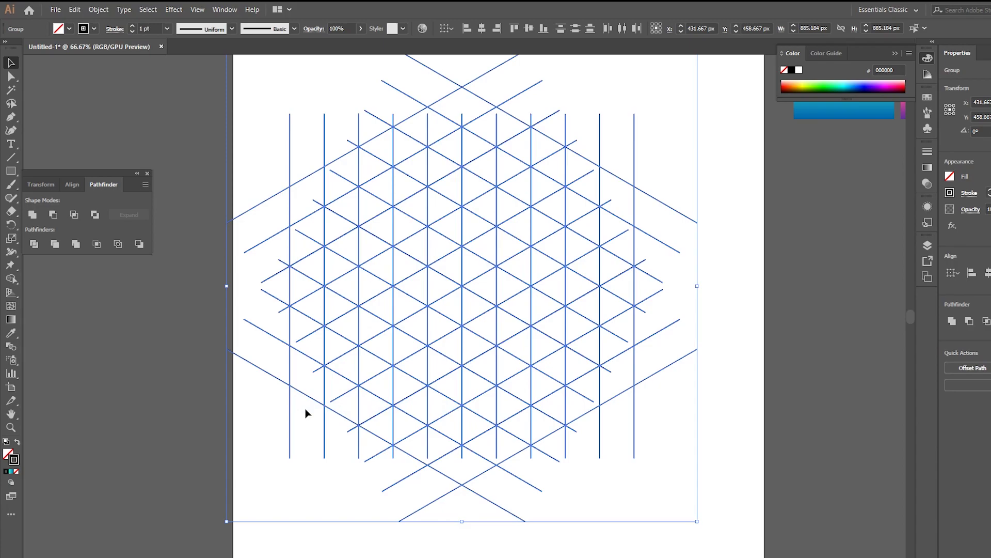
{"action": "left_click", "coordinate": [34, 243]}
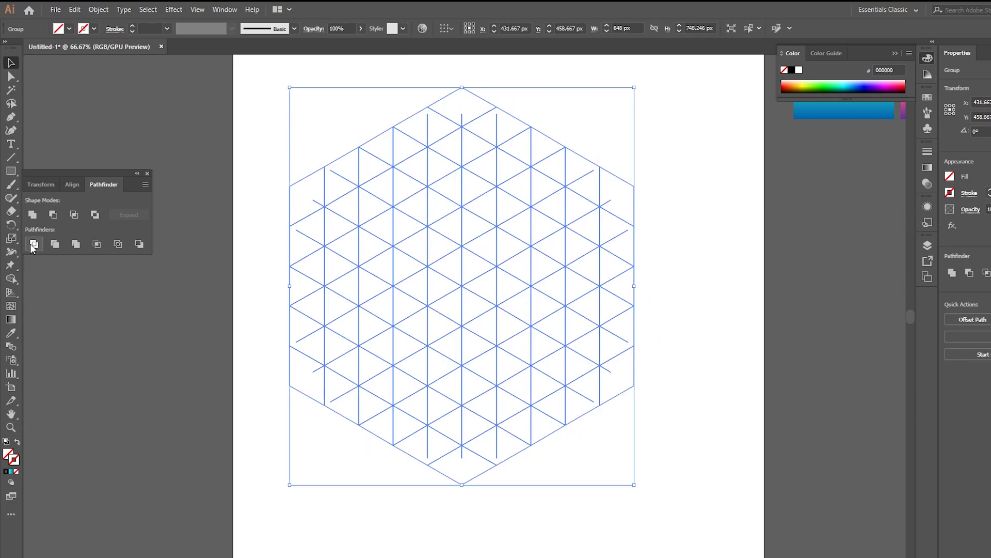
Step: Give the divided grid a black stroke and a light green ddffaa fill
{"action": "scroll", "coordinate": [342, 216], "scroll_direction": "up", "scroll_amount": 1}
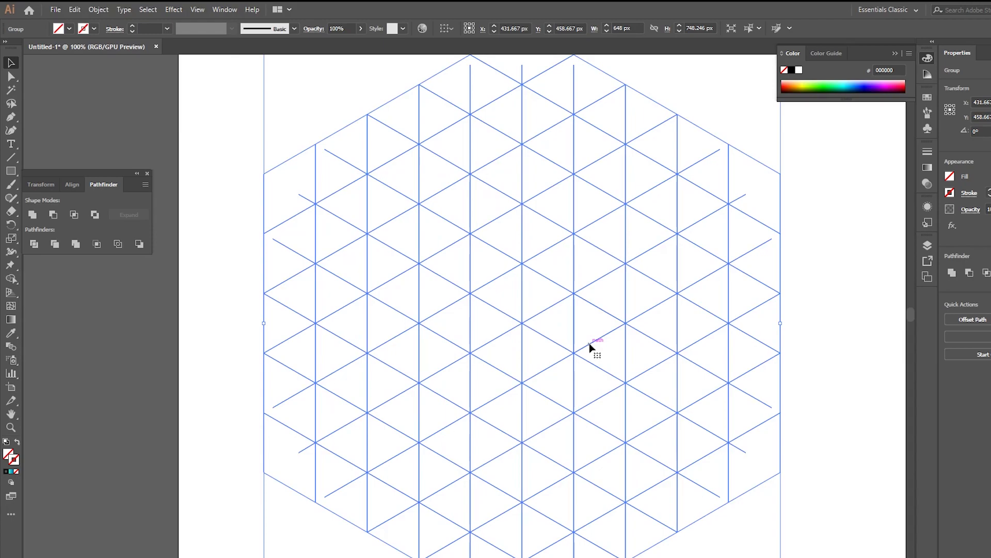
{"action": "double_click", "coordinate": [15, 459]}
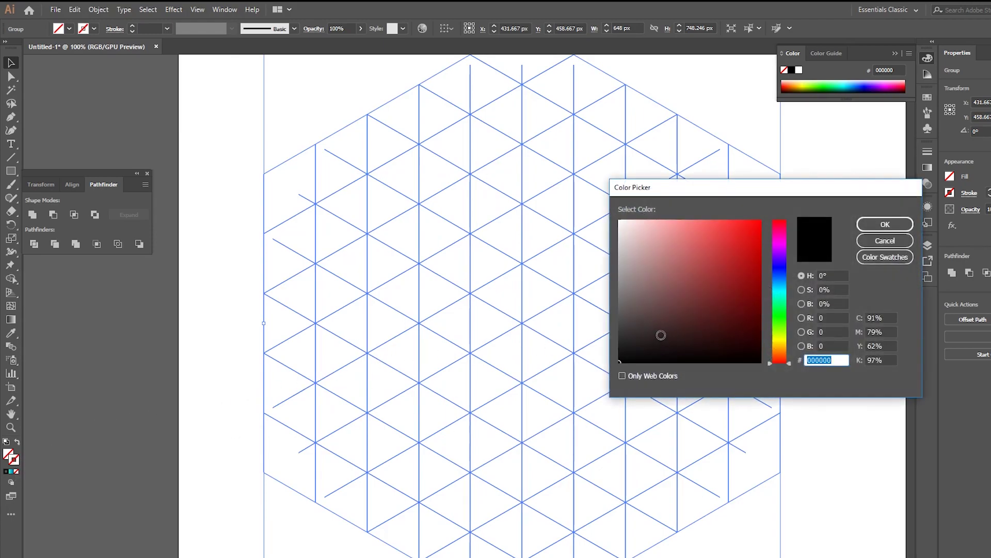
{"action": "left_click", "coordinate": [884, 225]}
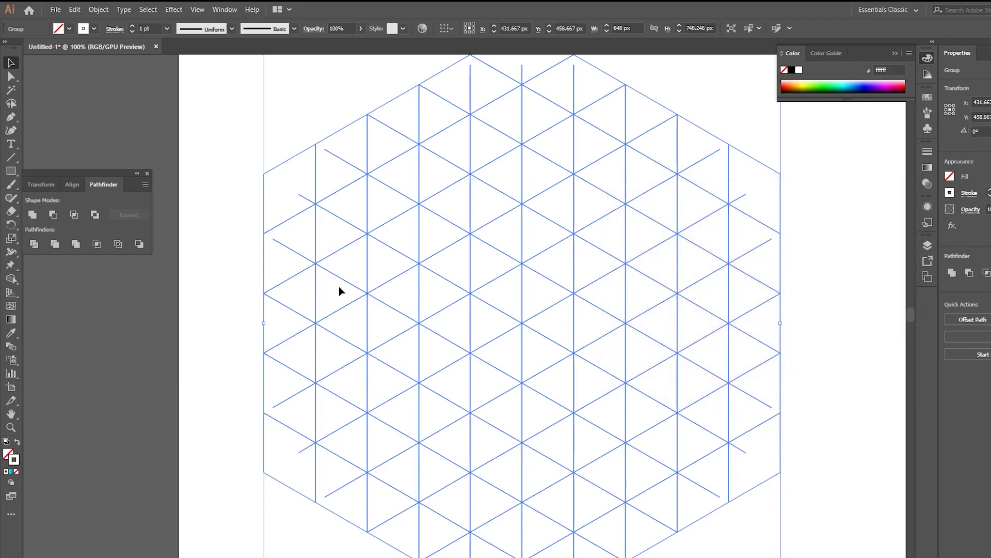
{"action": "left_click", "coordinate": [791, 70]}
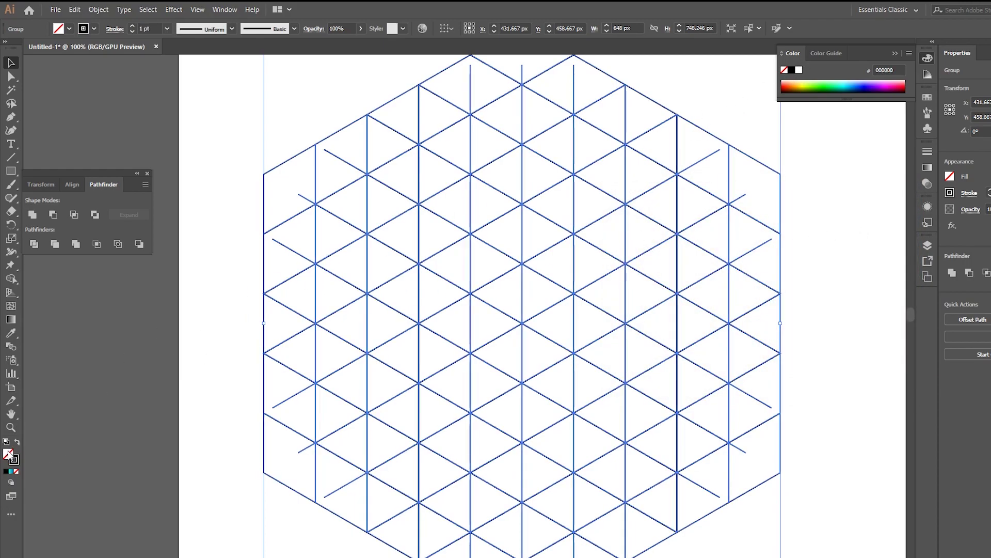
{"action": "left_click", "coordinate": [811, 85]}
{"action": "left_click", "coordinate": [813, 76]}
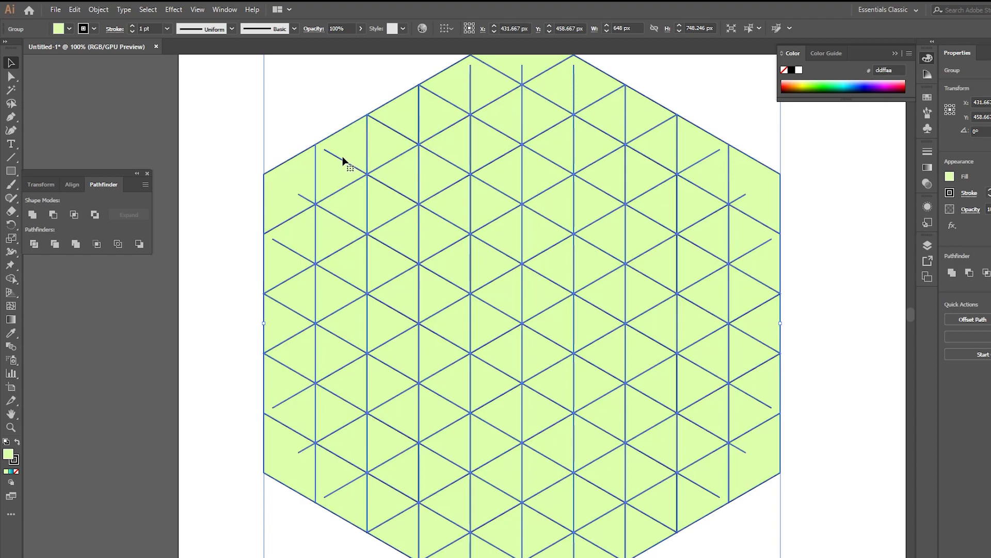
Step: Directly select the triangles forming a flat isometric cross just above the grid's centre and unite them into one shape
{"action": "left_click", "coordinate": [12, 77]}
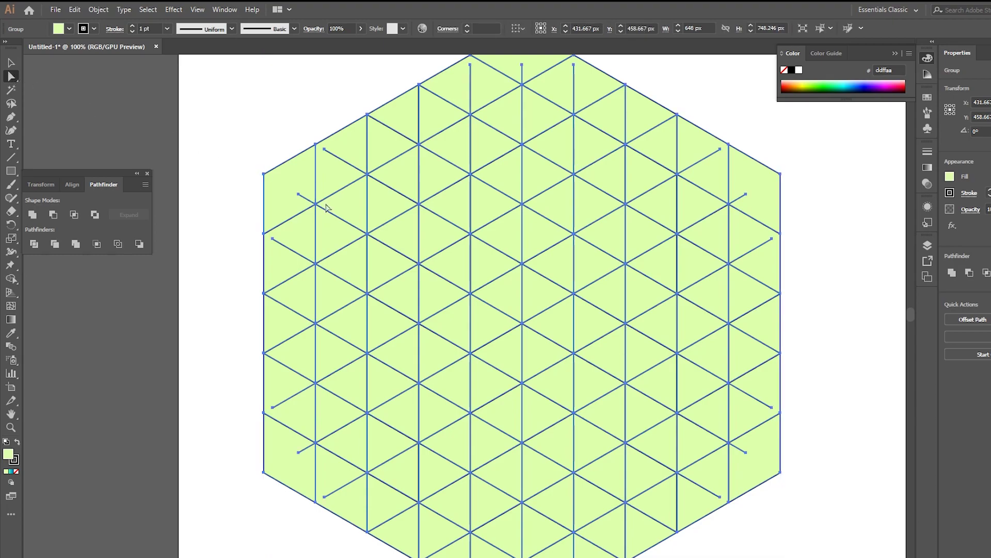
{"action": "left_click", "coordinate": [461, 326]}
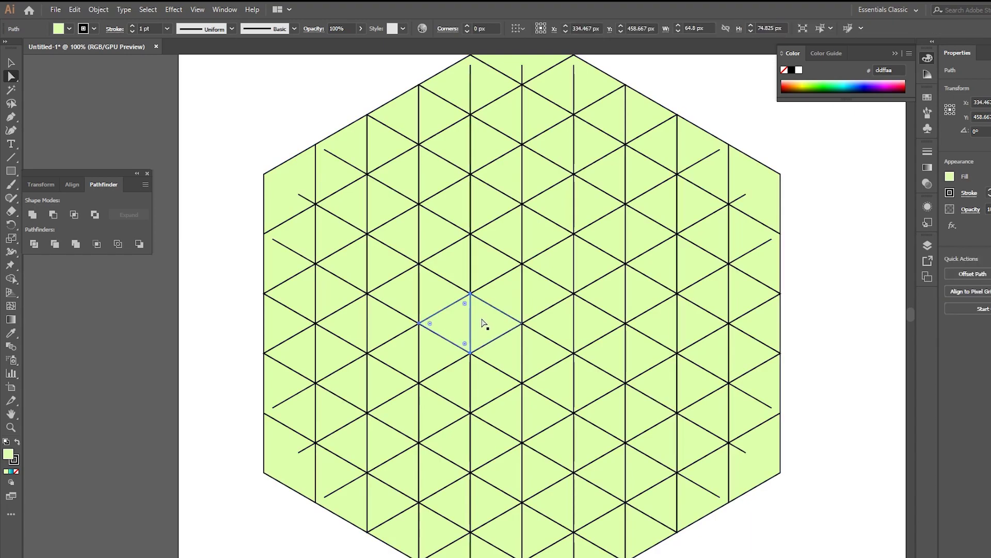
{"action": "left_click", "coordinate": [484, 323], "text": "shift"}
{"action": "left_click", "coordinate": [499, 305], "text": "shift"}
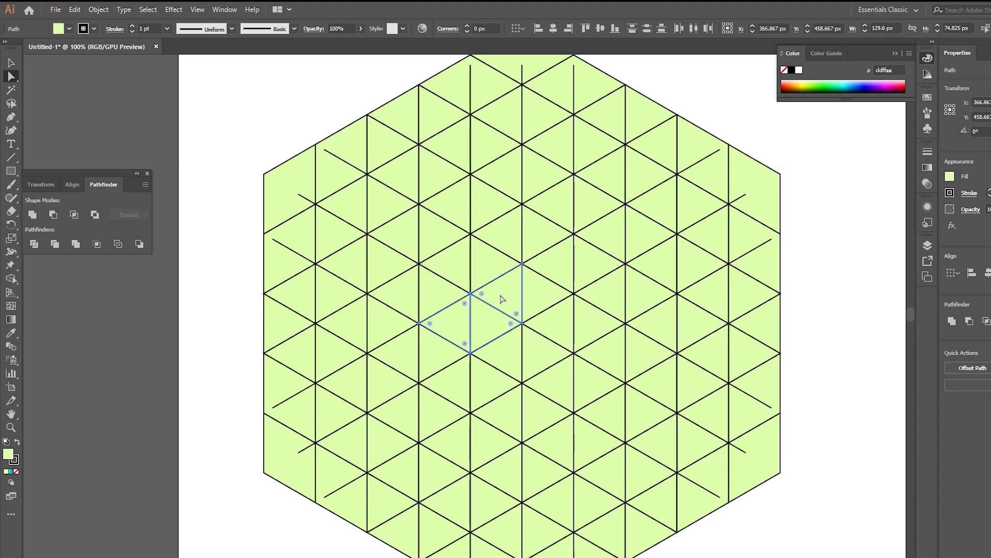
{"action": "left_click", "coordinate": [537, 299], "text": "shift"}
{"action": "left_click", "coordinate": [553, 271], "text": "shift"}
{"action": "left_click", "coordinate": [587, 264], "text": "shift"}
{"action": "left_click", "coordinate": [586, 325], "text": "shift"}
{"action": "left_click", "coordinate": [562, 324], "text": "shift"}
{"action": "left_click", "coordinate": [493, 273], "text": "shift"}
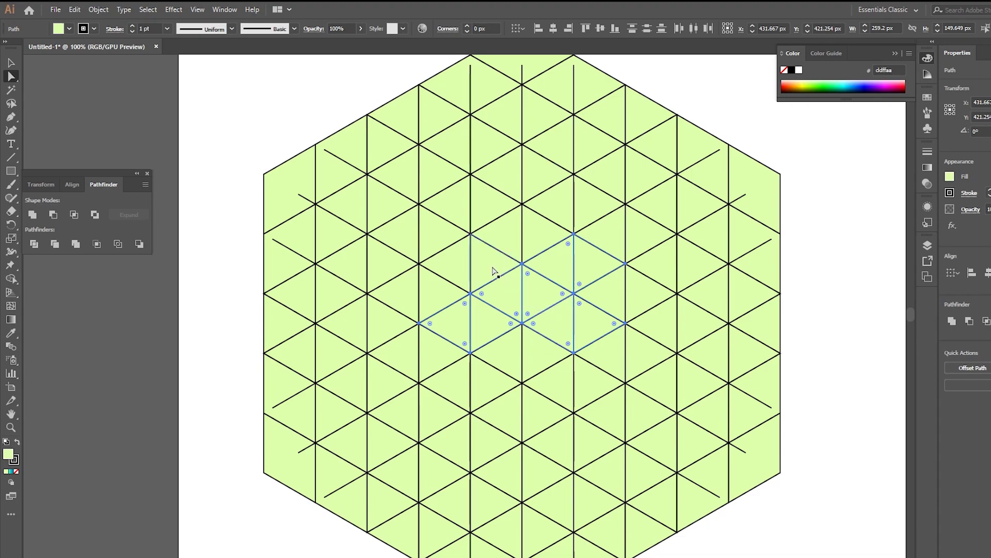
{"action": "left_click", "coordinate": [456, 265], "text": "shift"}
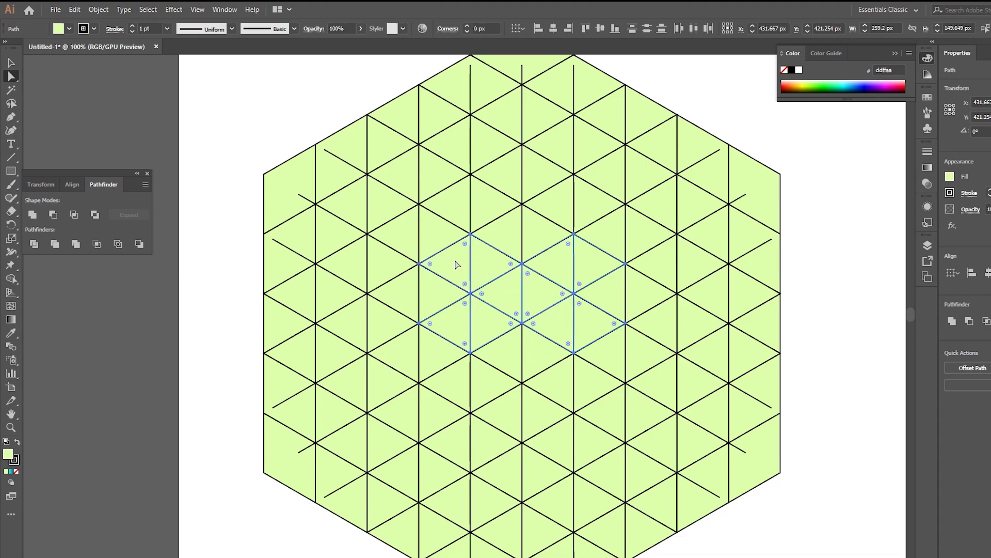
{"action": "left_click", "coordinate": [31, 214]}
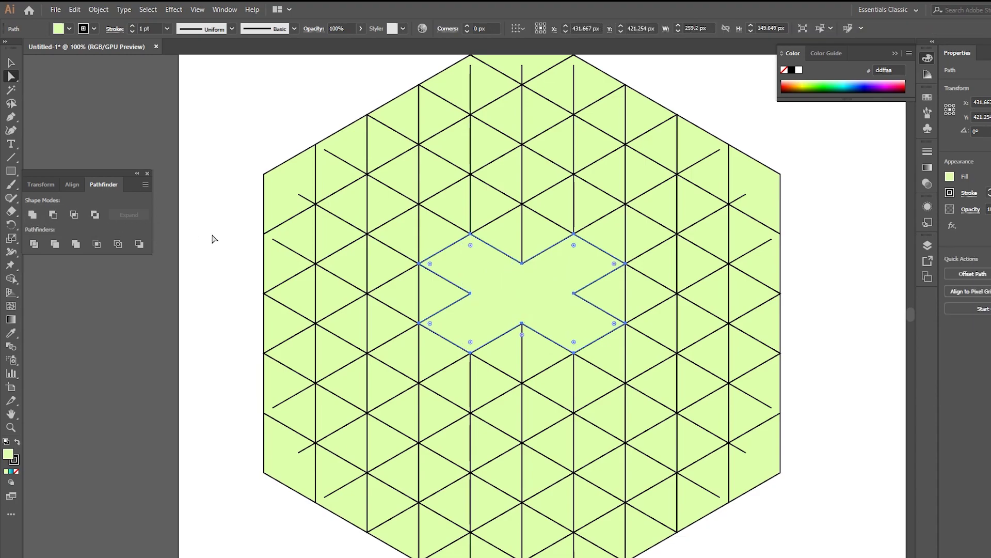
Step: Unite the triangles forming an upright isometric cross to the lower right of the top cross into one shape
{"action": "left_click", "coordinate": [620, 370]}
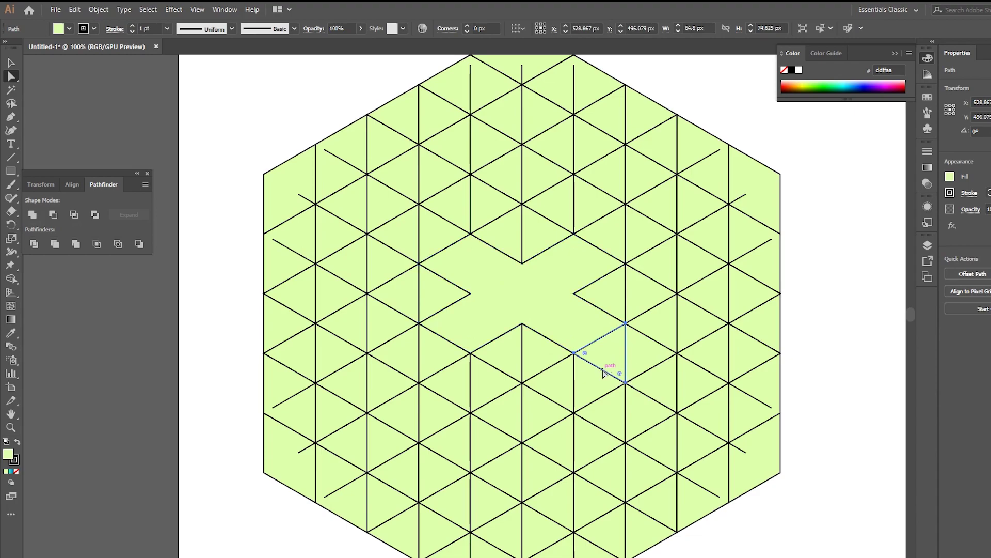
{"action": "left_click", "coordinate": [597, 387], "text": "shift"}
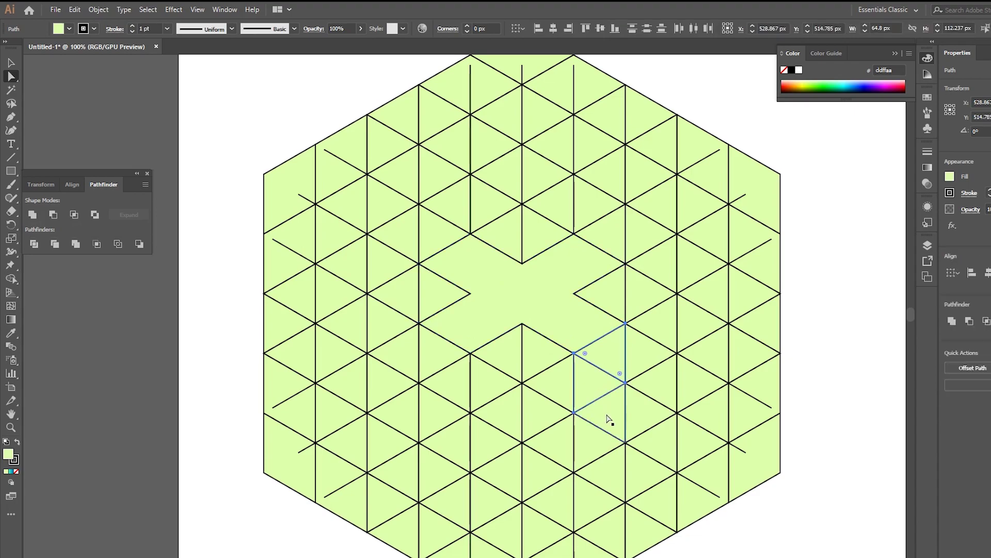
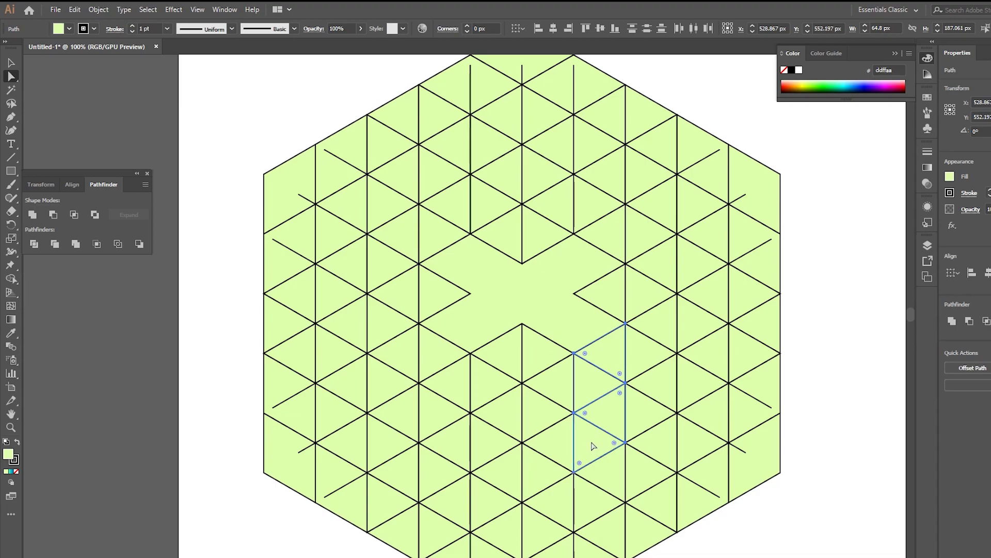
{"action": "left_click", "coordinate": [592, 509], "text": "shift"}
{"action": "left_click", "coordinate": [633, 429], "text": "shift"}
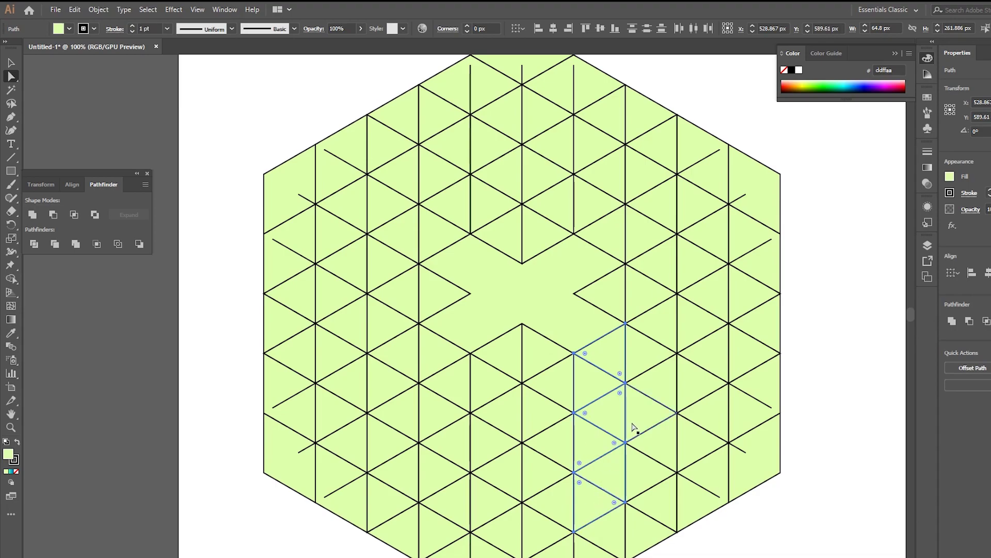
{"action": "left_click", "coordinate": [660, 387], "text": "shift"}
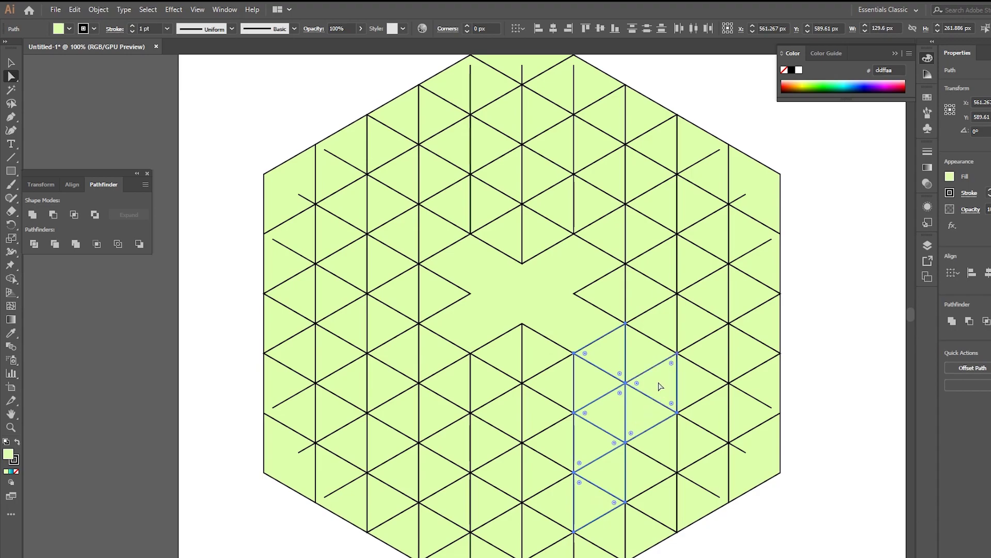
{"action": "left_click", "coordinate": [544, 474], "text": "shift"}
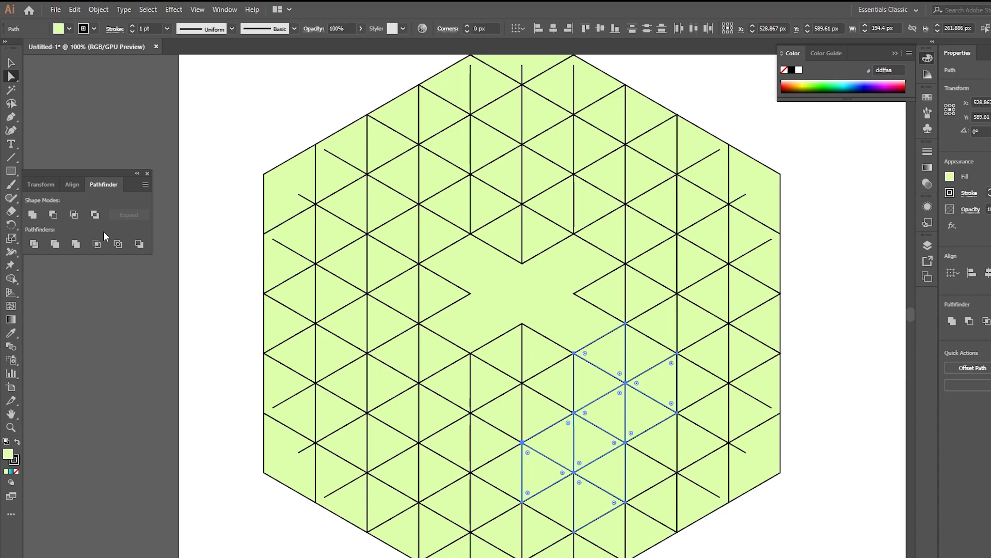
{"action": "left_click", "coordinate": [33, 217]}
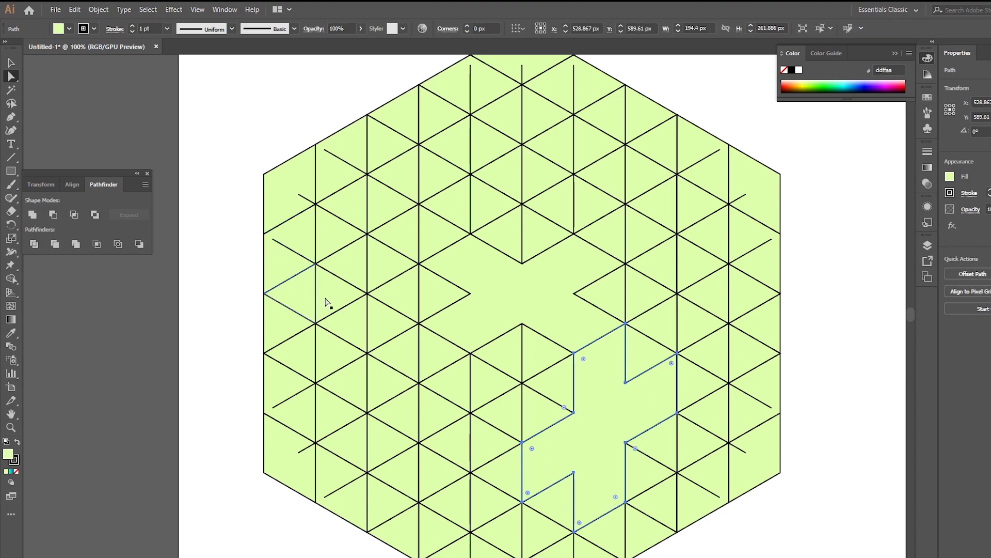
Step: Unite the mirrored block of triangles to the lower left of the top cross into a third cross shape
{"action": "left_click", "coordinate": [429, 353]}
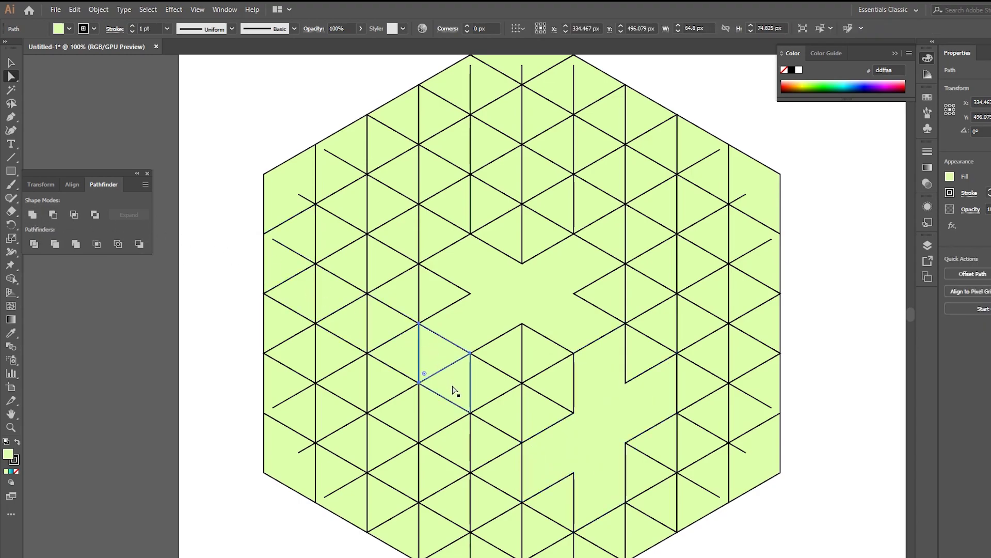
{"action": "left_click", "coordinate": [438, 413], "text": "shift"}
{"action": "left_click", "coordinate": [447, 438], "text": "shift"}
{"action": "left_click", "coordinate": [454, 447], "text": "shift"}
{"action": "left_click", "coordinate": [442, 475], "text": "shift"}
{"action": "left_click", "coordinate": [460, 508], "text": "shift"}
{"action": "left_click", "coordinate": [481, 446], "text": "shift"}
{"action": "left_click", "coordinate": [505, 471], "text": "shift"}
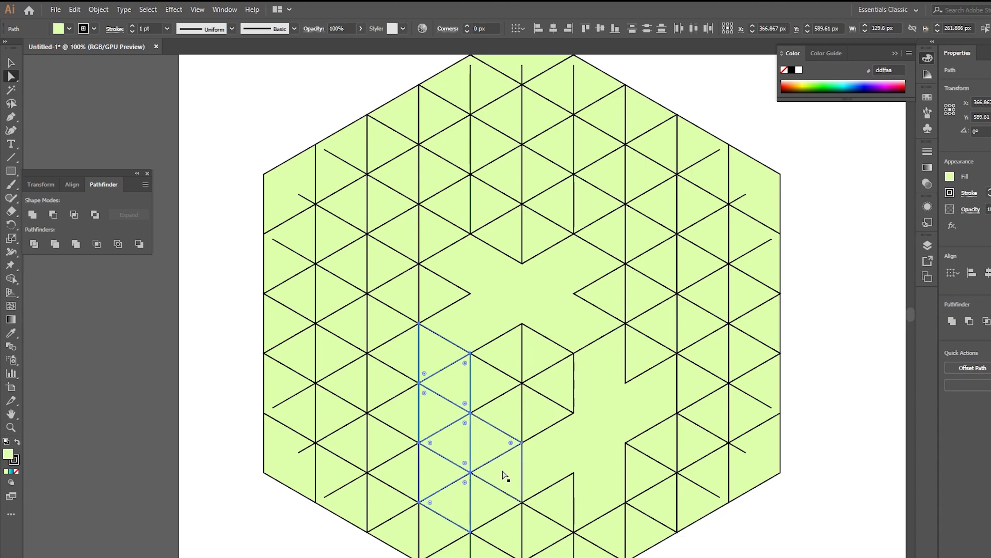
{"action": "left_click", "coordinate": [400, 411], "text": "shift"}
{"action": "left_click", "coordinate": [385, 394], "text": "shift"}
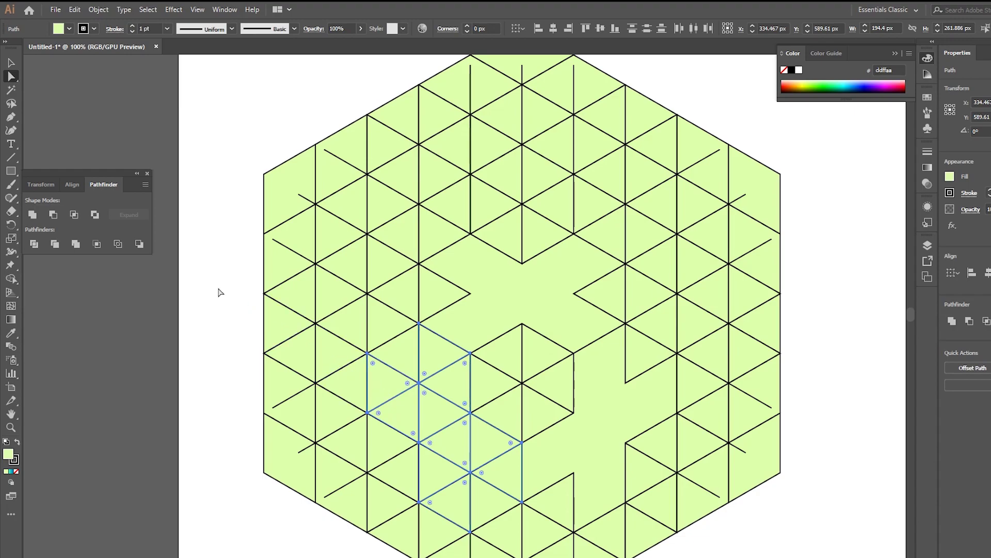
{"action": "left_click", "coordinate": [32, 215]}
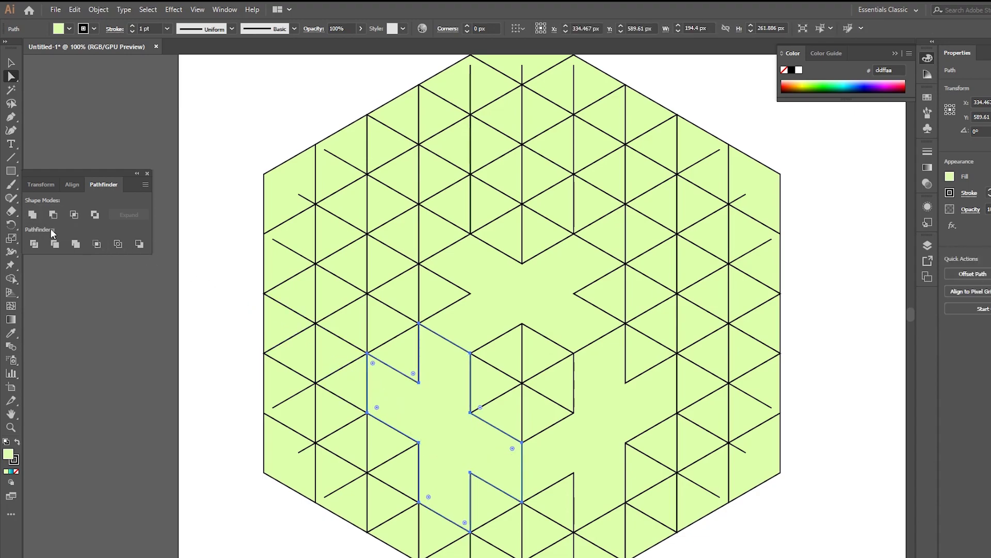
Step: Unite the two left triangles of the small hexagon between the three crosses into one rhombus
{"action": "scroll", "coordinate": [290, 377], "scroll_direction": "down", "scroll_amount": 1}
{"action": "left_click", "coordinate": [488, 376]}
{"action": "left_click", "coordinate": [506, 356]}
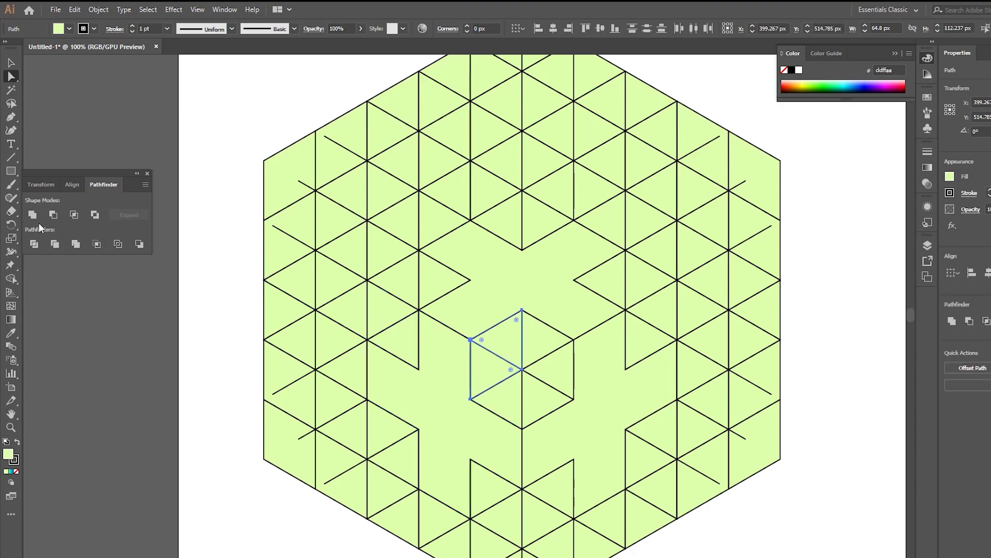
{"action": "left_click", "coordinate": [494, 403], "text": "shift"}
Step: Unite the two bottom triangles of the small central hexagon into one rhombus
{"action": "left_click", "coordinate": [494, 403]}
{"action": "left_click", "coordinate": [542, 408], "text": "shift"}
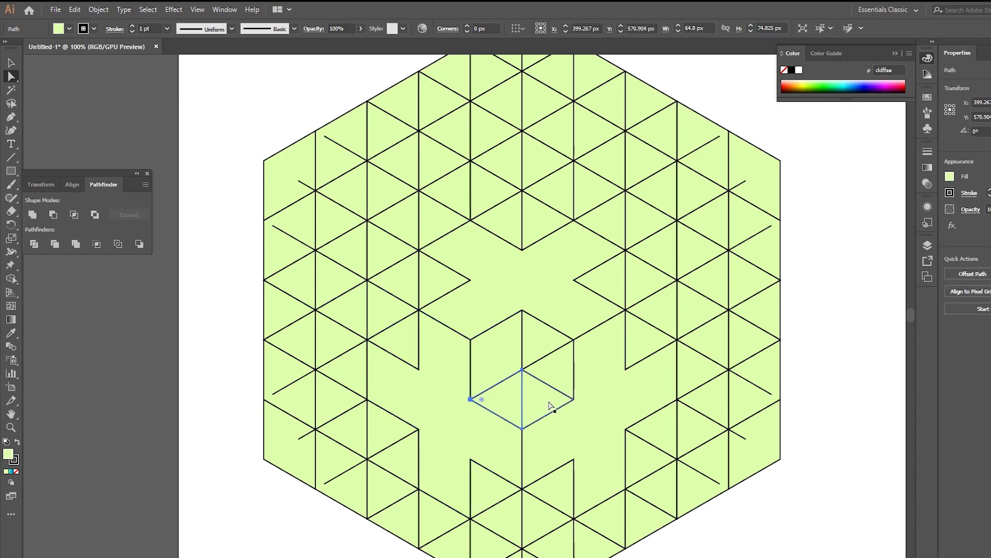
{"action": "left_click", "coordinate": [549, 400], "text": "shift"}
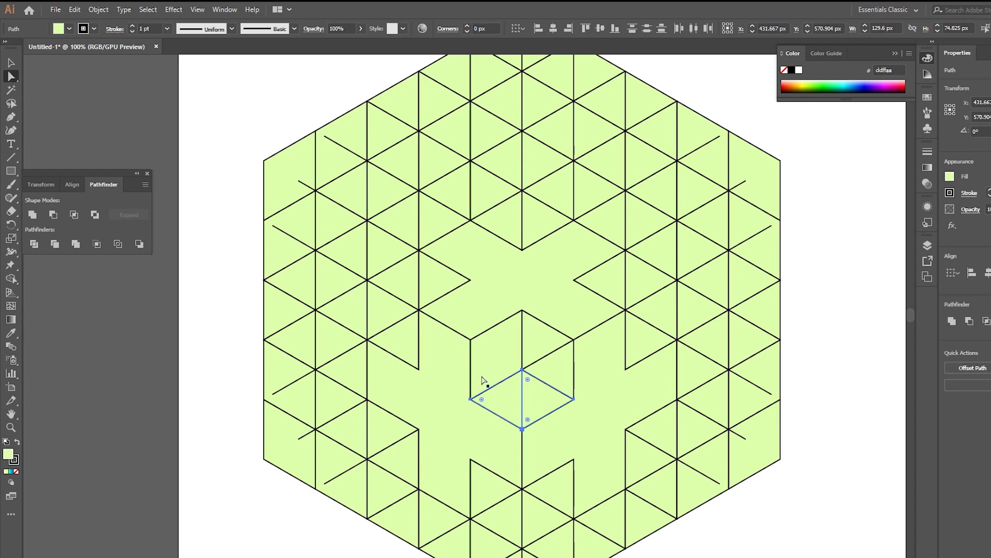
{"action": "left_click", "coordinate": [32, 214]}
Step: Unite the two right triangles of the small central hexagon into one rhombus
{"action": "left_click", "coordinate": [552, 362]}
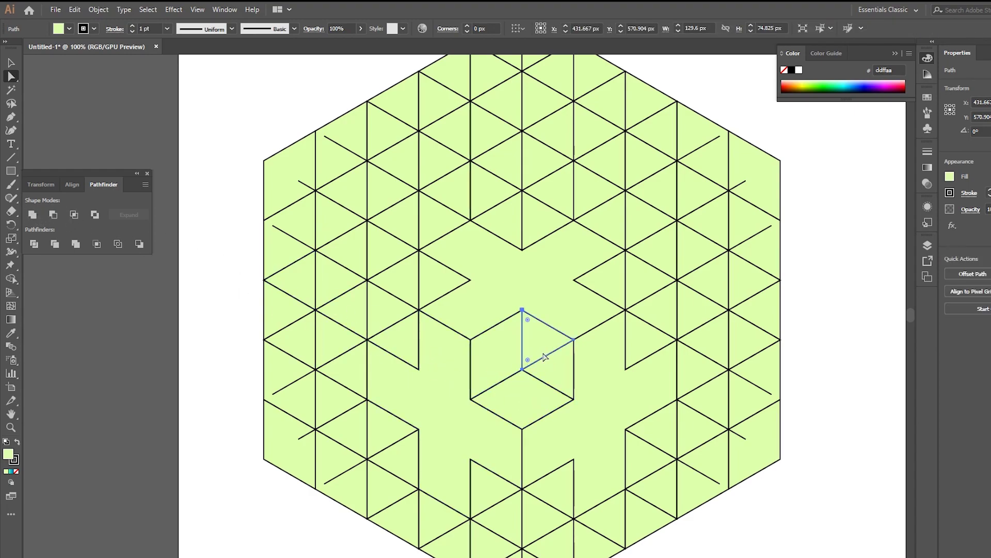
{"action": "left_click", "coordinate": [563, 375], "text": "shift"}
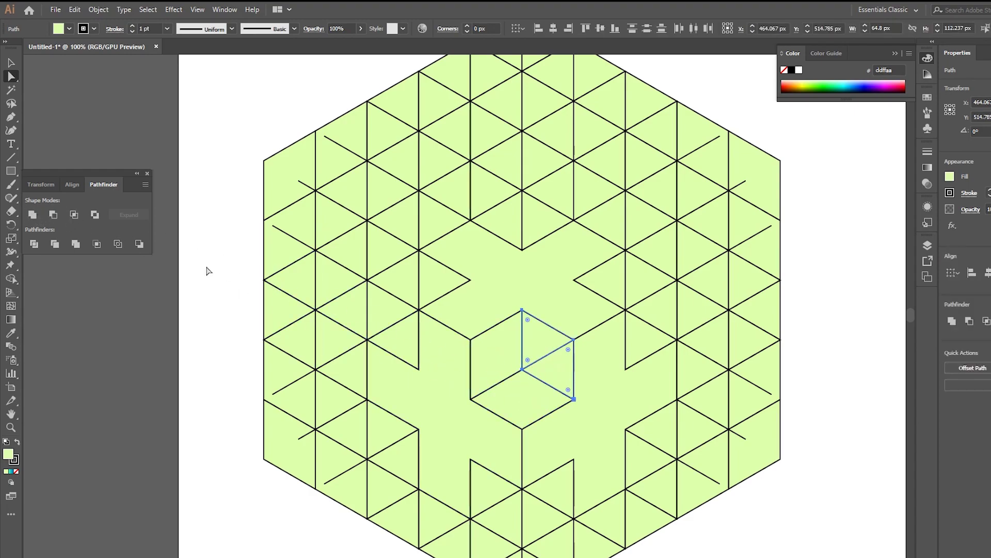
{"action": "left_click", "coordinate": [32, 214]}
{"action": "left_click", "coordinate": [529, 426], "text": "shift"}
{"action": "scroll", "coordinate": [528, 426], "scroll_direction": "down", "scroll_amount": 1}
{"action": "left_click", "coordinate": [529, 427], "text": "shift"}
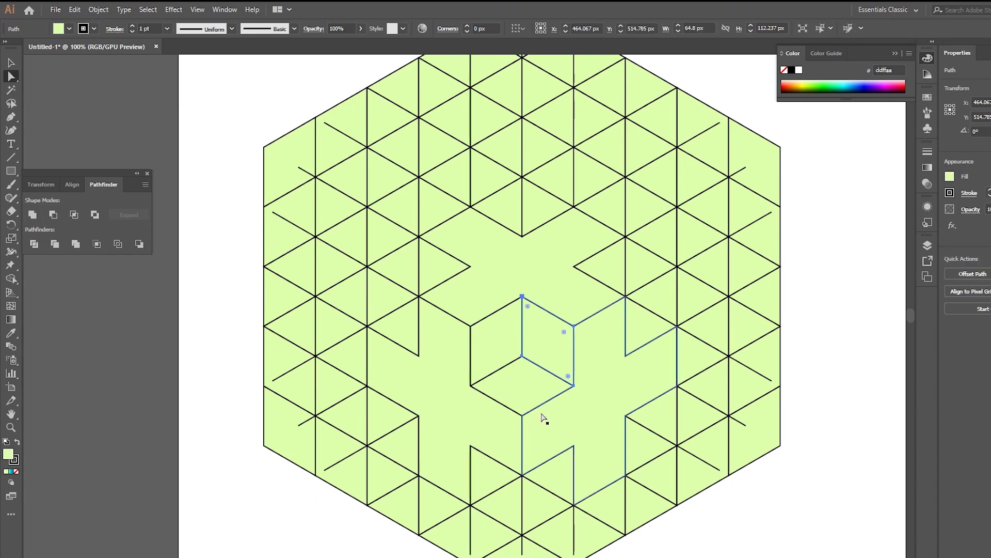
Step: Delete the surplus grid triangles below and to the lower right of the cross shapes
{"action": "scroll", "coordinate": [543, 419], "scroll_direction": "down", "scroll_amount": 4}
{"action": "left_click_drag", "start_coordinate": [408, 536], "coordinate": [778, 374]}
{"action": "key", "text": "Delete"}
{"action": "key", "text": "Delete"}
{"action": "key", "text": "Delete"}
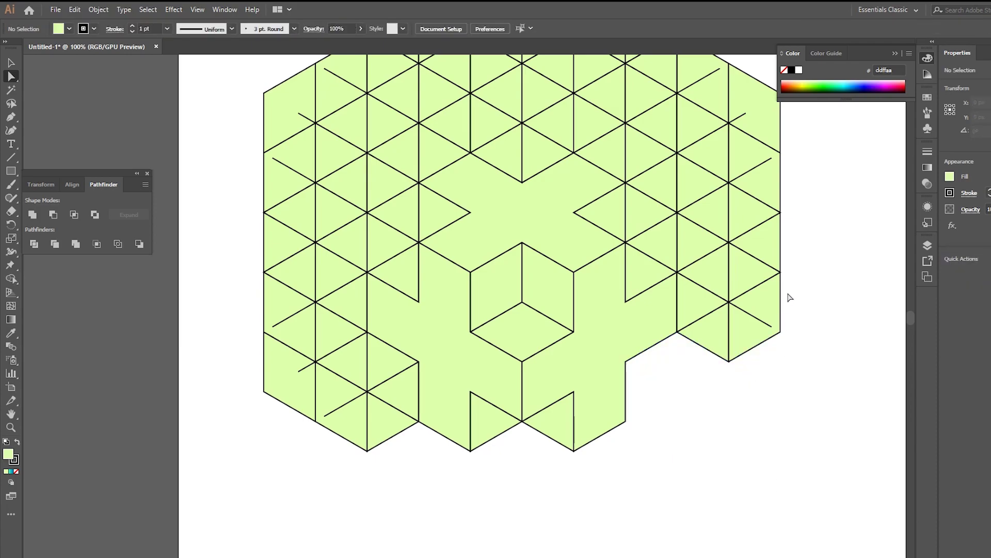
Step: Delete the leftover grid triangles along the right side of the cross design
{"action": "scroll", "coordinate": [793, 291], "scroll_direction": "up", "scroll_amount": 2}
{"action": "left_click_drag", "start_coordinate": [700, 460], "coordinate": [811, 136]}
{"action": "key", "text": "Delete"}
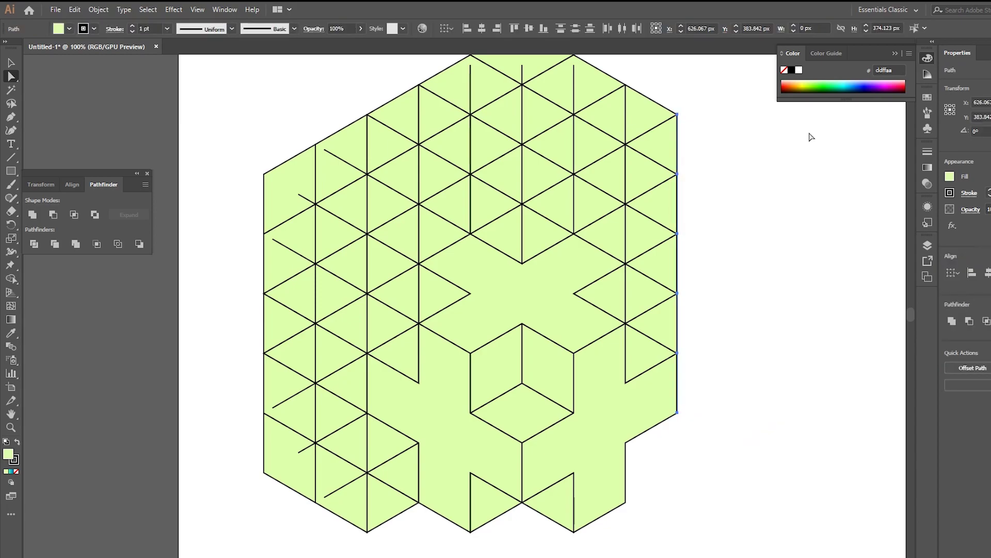
{"action": "left_click_drag", "start_coordinate": [727, 105], "coordinate": [638, 324]}
{"action": "key", "text": "Delete"}
{"action": "left_click", "coordinate": [668, 321]}
{"action": "scroll", "coordinate": [668, 320], "scroll_direction": "up", "scroll_amount": 1}
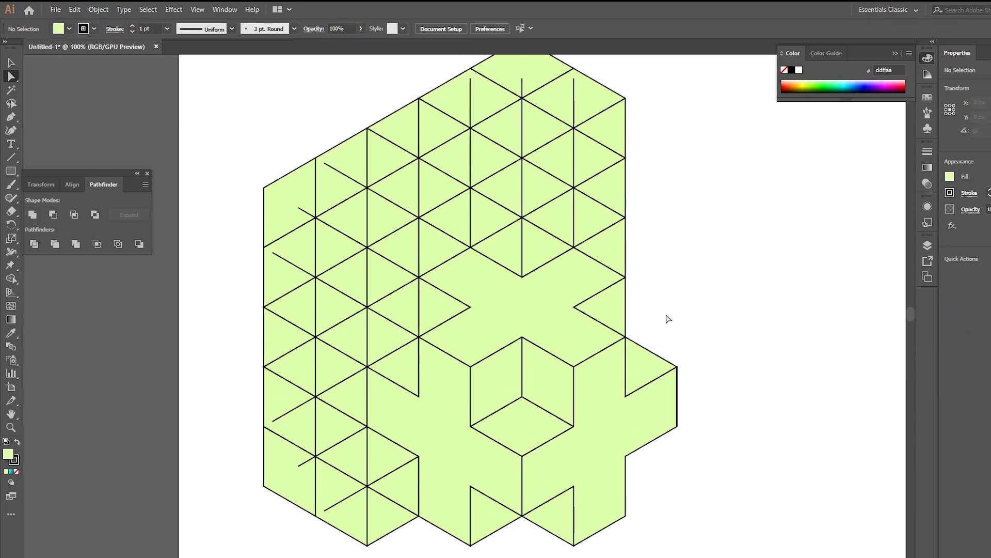
Step: Delete the surplus grid triangles above and to the upper left of the top cross
{"action": "left_click_drag", "start_coordinate": [674, 95], "coordinate": [357, 279]}
{"action": "key", "text": "Delete"}
{"action": "left_click", "coordinate": [522, 79]}
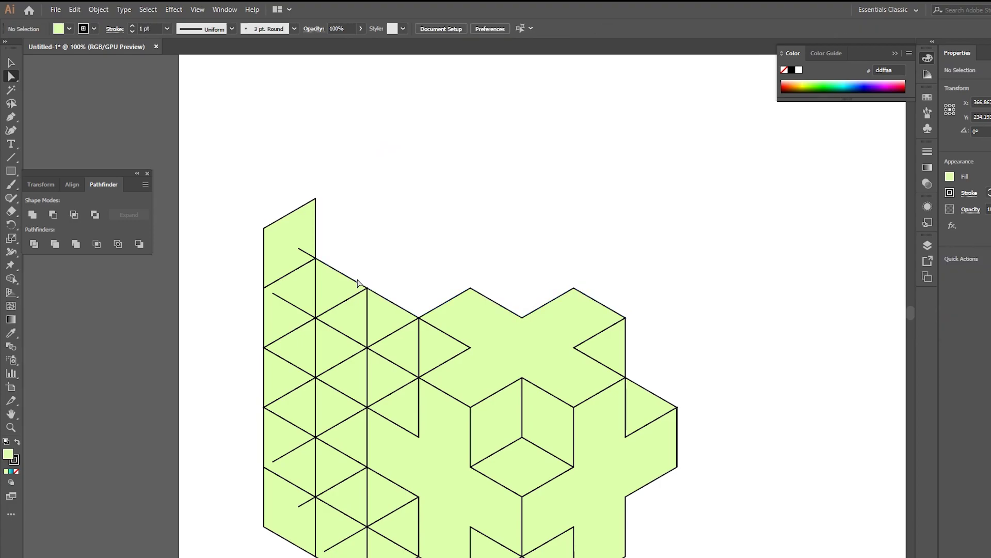
{"action": "left_click_drag", "start_coordinate": [222, 160], "coordinate": [381, 361]}
{"action": "key", "text": "Delete"}
{"action": "left_click", "coordinate": [382, 361]}
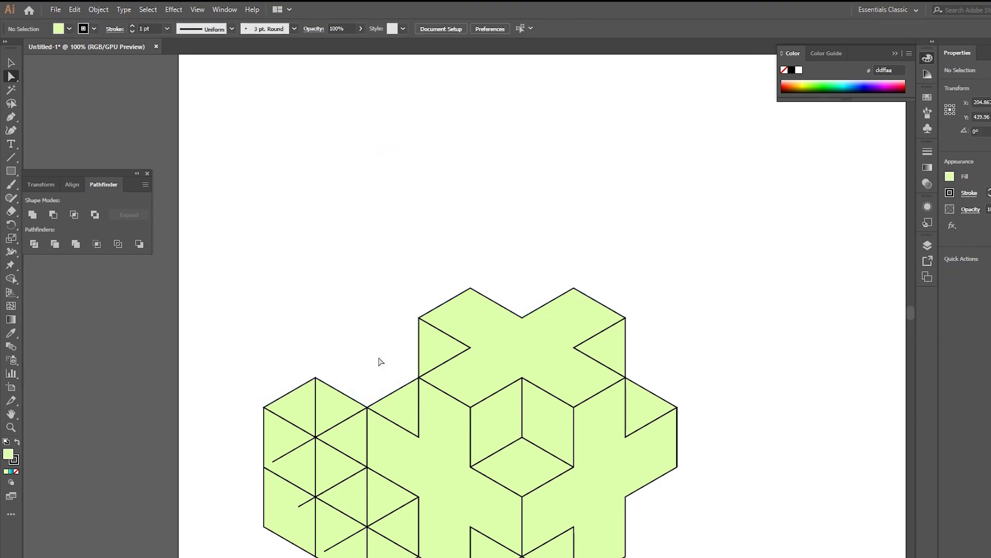
Step: Delete the remaining grid triangles to the lower left so only the three-cross design is left
{"action": "scroll", "coordinate": [380, 360], "scroll_direction": "down", "scroll_amount": 5}
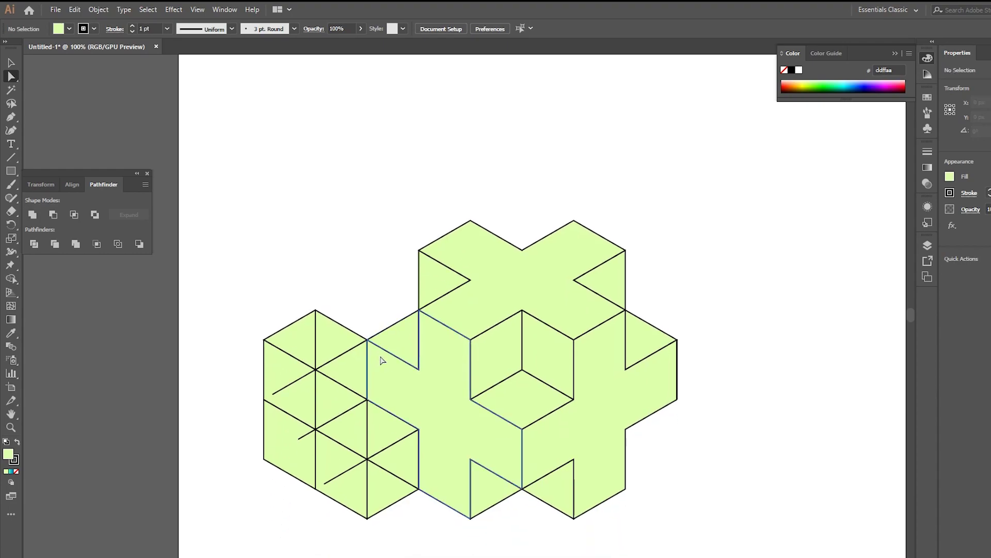
{"action": "left_click_drag", "start_coordinate": [205, 255], "coordinate": [395, 439]}
{"action": "key", "text": "Delete"}
{"action": "left_click", "coordinate": [345, 517]}
{"action": "key", "text": "Delete"}
{"action": "left_click", "coordinate": [395, 439]}
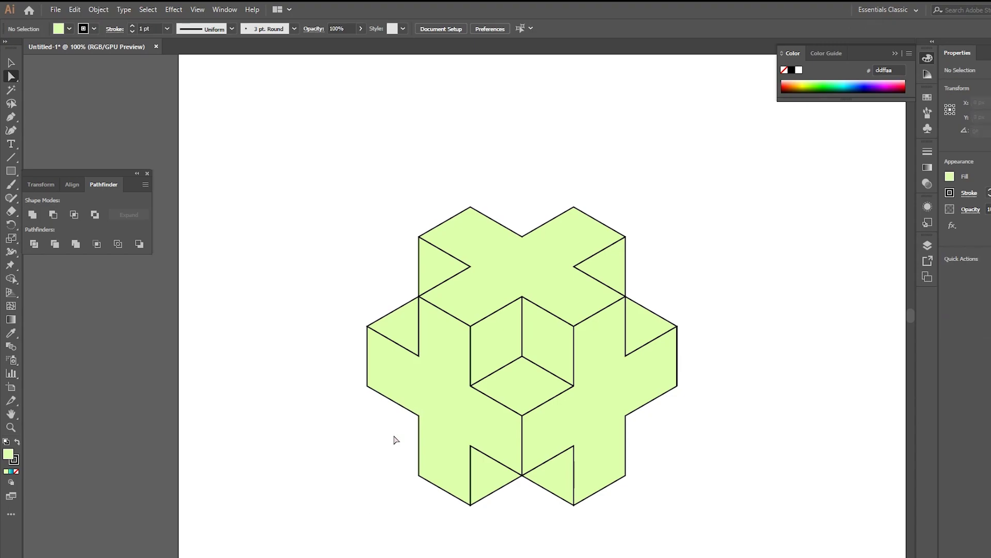
Step: Remove the fill from the whole design and give its stroke round corner joins
{"action": "left_click", "coordinate": [12, 64]}
{"action": "left_click", "coordinate": [454, 277]}
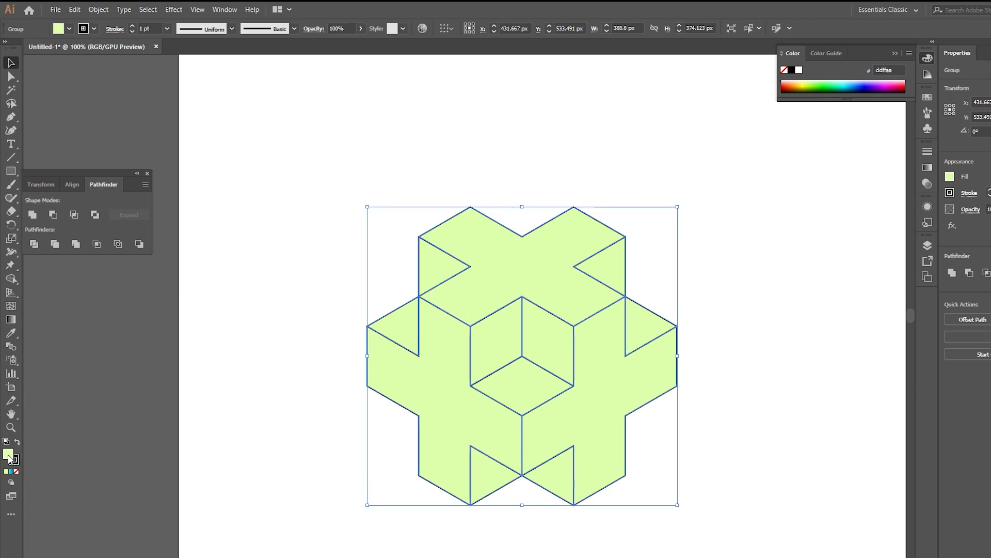
{"action": "left_click", "coordinate": [16, 472]}
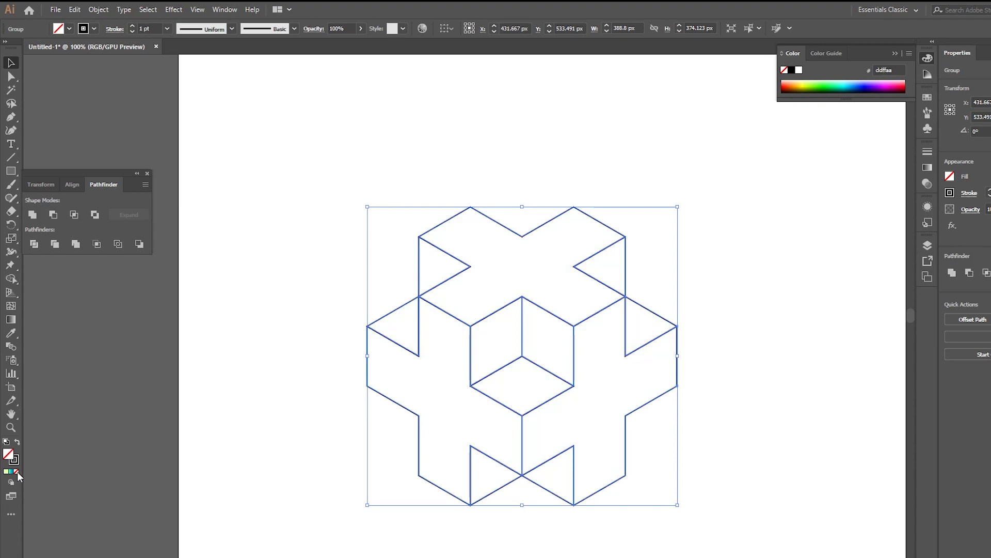
{"action": "left_click", "coordinate": [123, 31]}
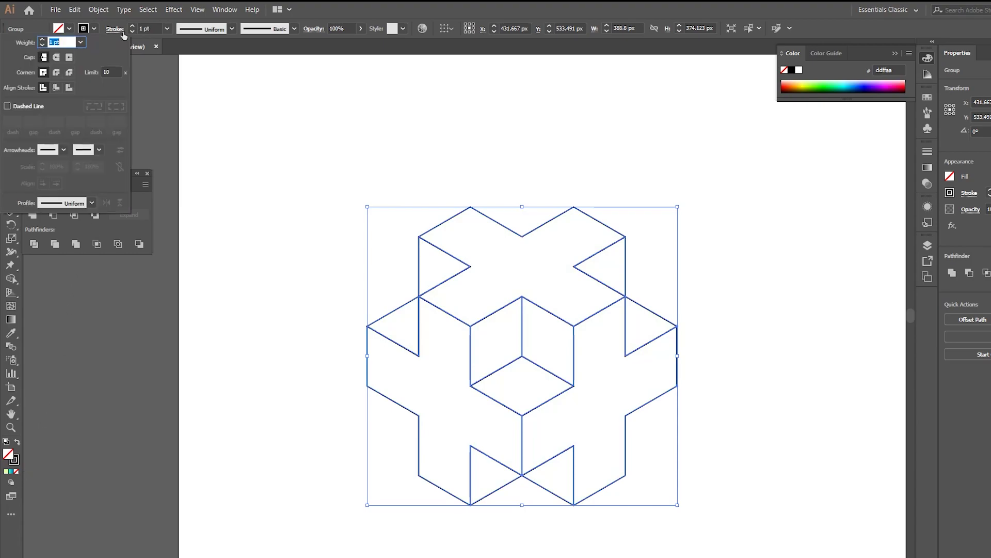
{"action": "left_click", "coordinate": [54, 73]}
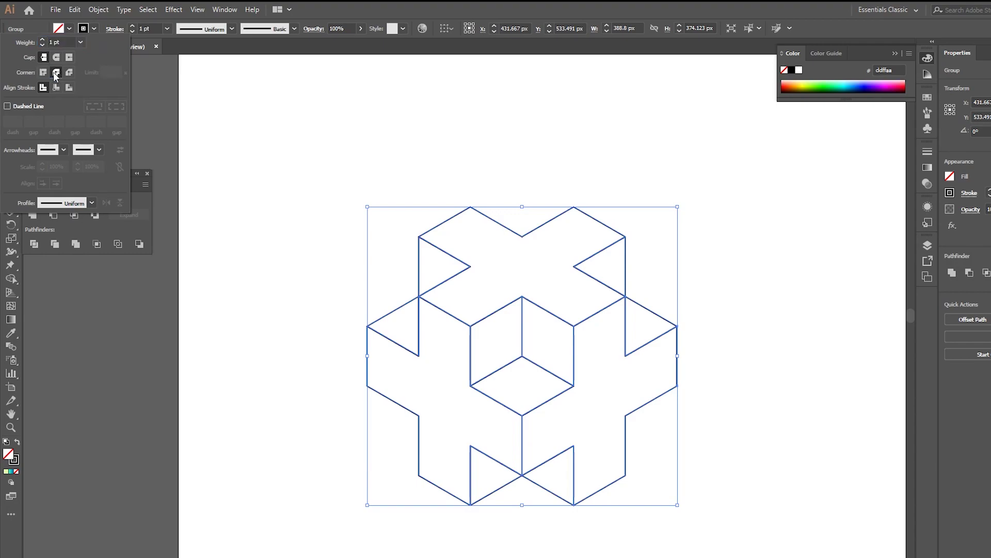
Step: Set the design's stroke weight to 14 pt
{"action": "left_click", "coordinate": [166, 29]}
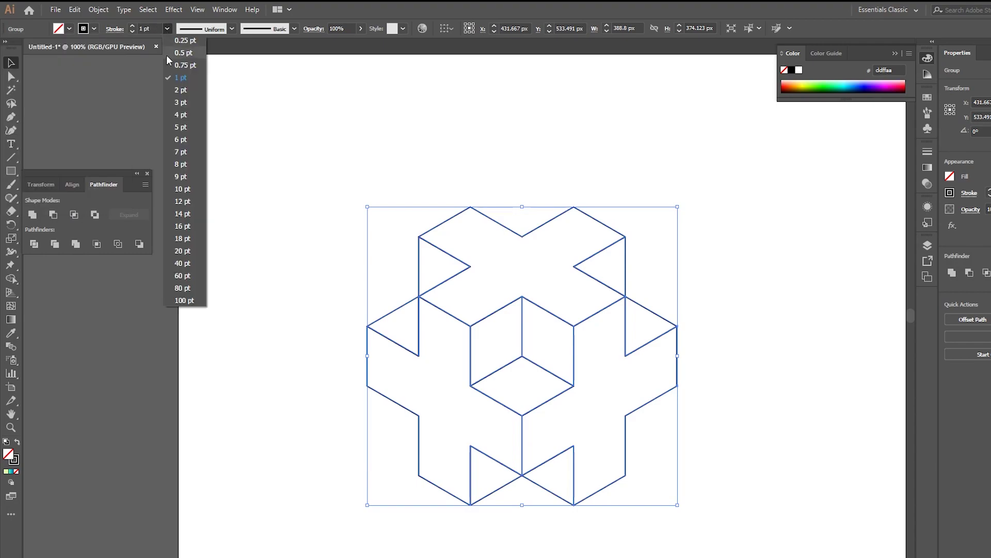
{"action": "left_click", "coordinate": [182, 201]}
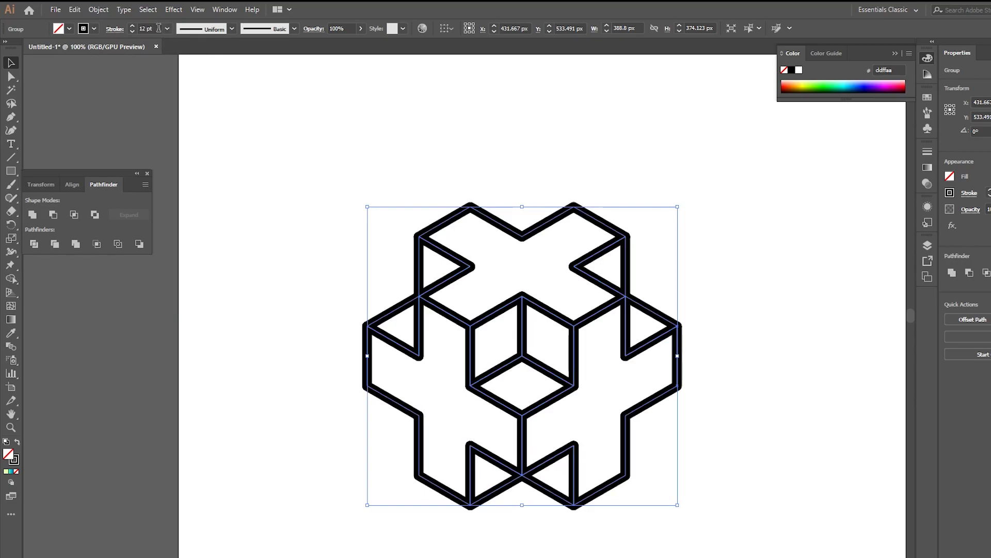
{"action": "left_click", "coordinate": [167, 29]}
{"action": "left_click", "coordinate": [182, 214]}
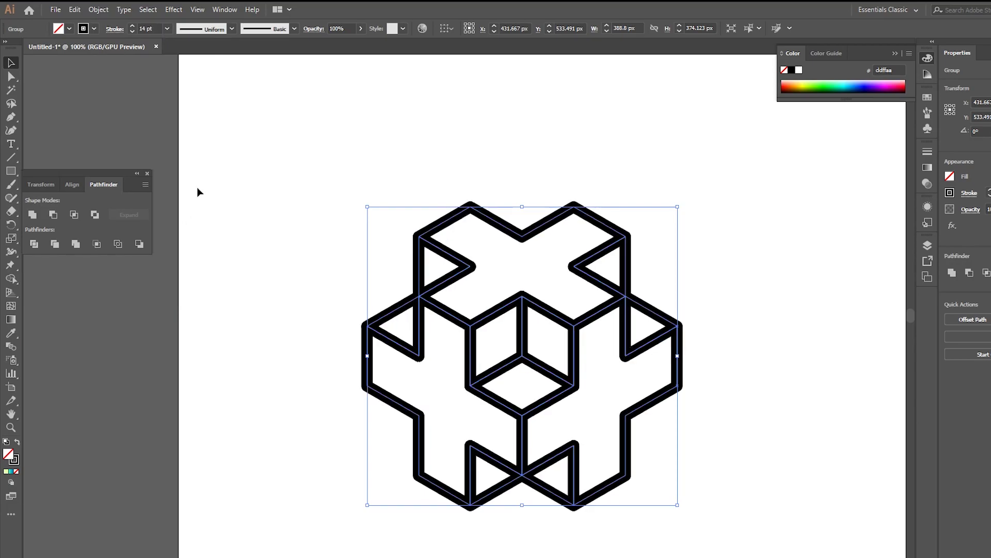
Step: Recolour the design's stroke dark grey with a tint of black from the Color Guide
{"action": "left_click", "coordinate": [15, 461]}
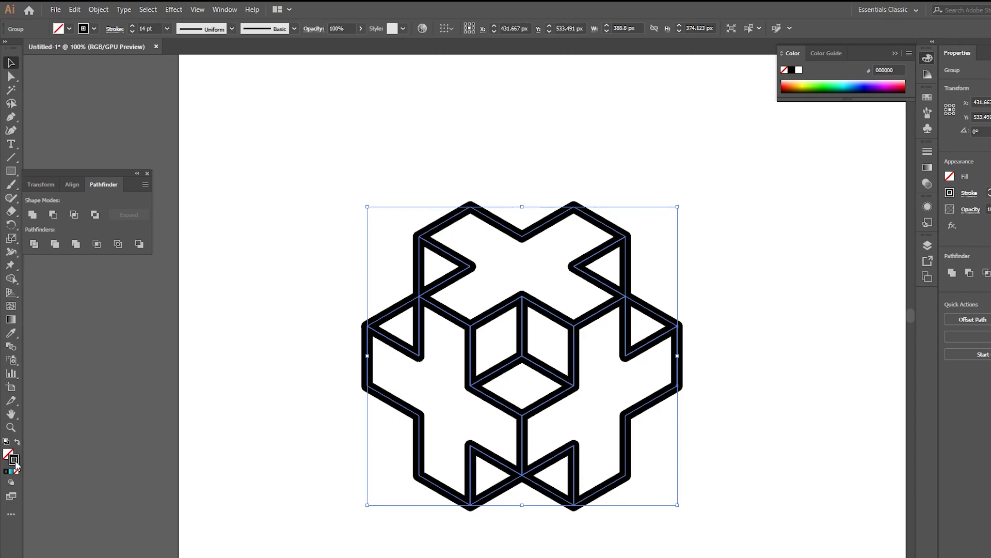
{"action": "left_click", "coordinate": [828, 53]}
{"action": "left_click", "coordinate": [871, 106]}
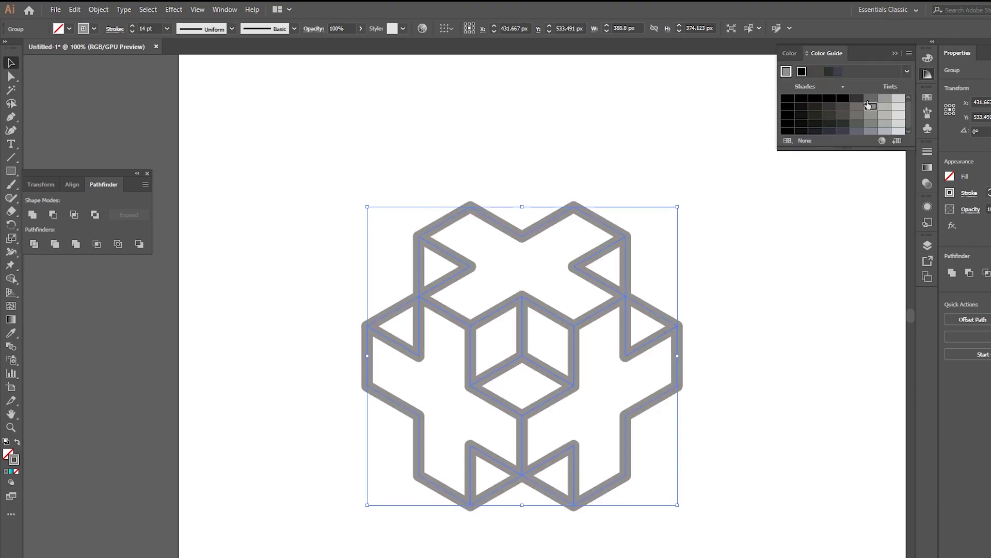
{"action": "left_click", "coordinate": [855, 100]}
{"action": "left_click", "coordinate": [864, 100]}
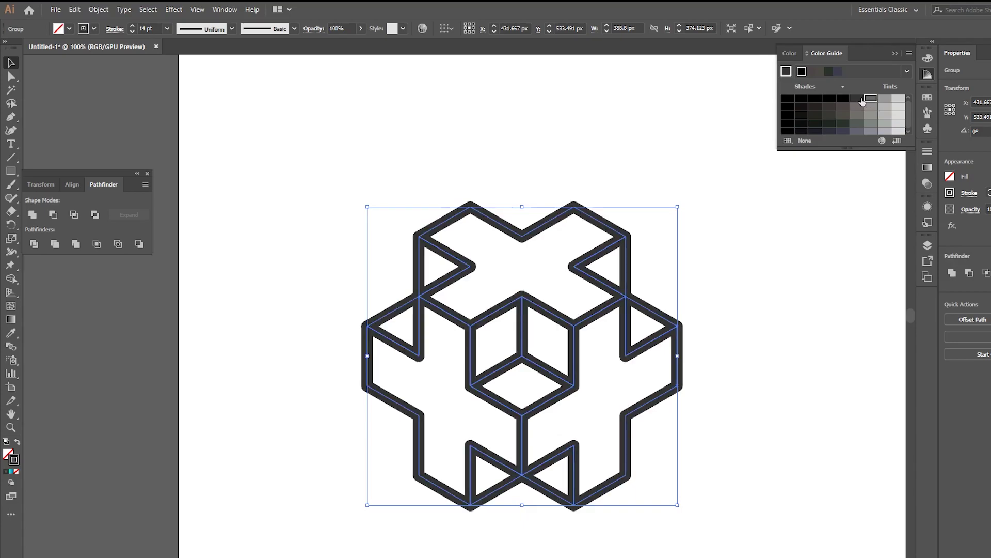
{"action": "left_click", "coordinate": [238, 157]}
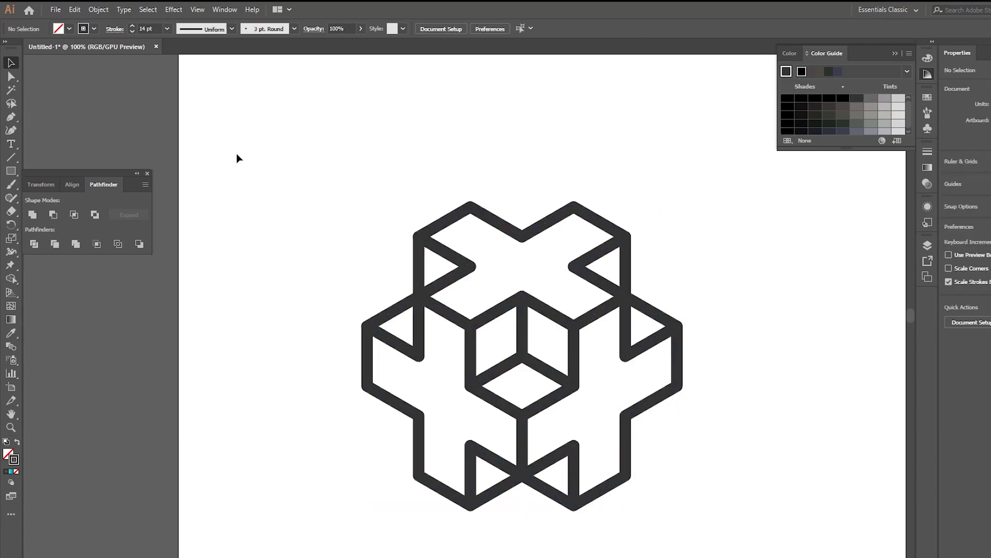
Step: Move the outlined design to the upper-left area of the artboard
{"action": "key", "text": "ctrl+minus"}
{"action": "scroll", "coordinate": [238, 157], "scroll_direction": "up", "scroll_amount": 2}
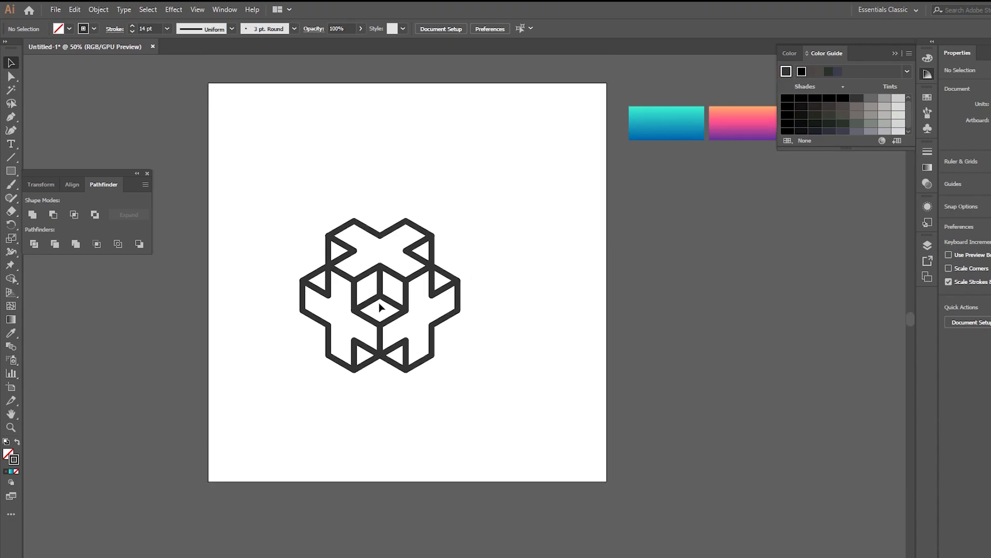
{"action": "left_click", "coordinate": [381, 267]}
{"action": "left_click_drag", "start_coordinate": [380, 267], "coordinate": [315, 165]}
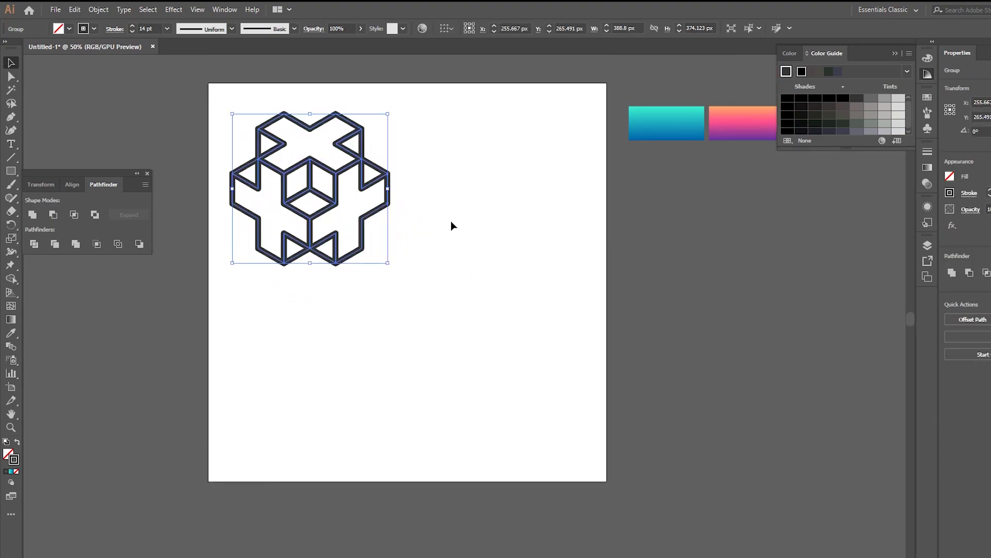
{"action": "left_click", "coordinate": [452, 226]}
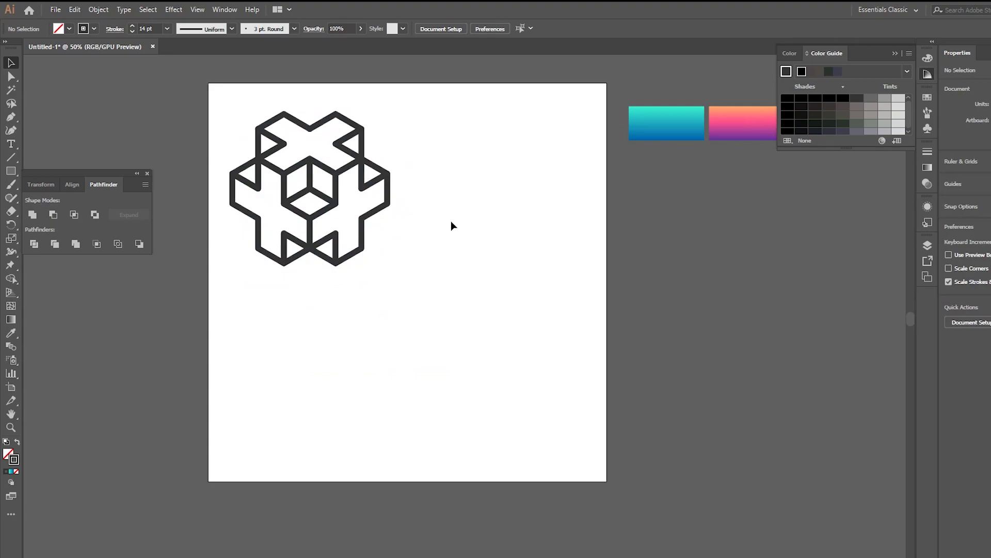
Step: Duplicate the outlined design horizontally into the empty space to its right on the artboard
{"action": "left_click", "coordinate": [349, 170]}
{"action": "left_click_drag", "start_coordinate": [351, 170], "coordinate": [539, 170]}
{"action": "scroll", "coordinate": [537, 171], "scroll_direction": "up", "scroll_amount": 2}
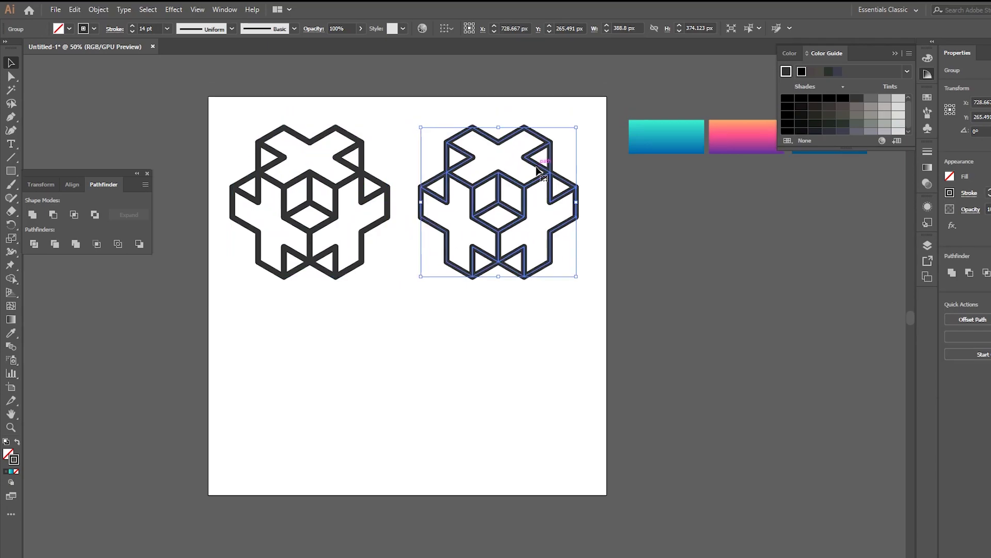
Step: Fill the right copy with the sampled orange-pink-purple gradient, running it diagonally across all faces from upper right to lower left
{"action": "scroll", "coordinate": [535, 170], "scroll_direction": "up", "scroll_amount": 3}
{"action": "scroll", "coordinate": [511, 204], "scroll_direction": "down", "scroll_amount": 3}
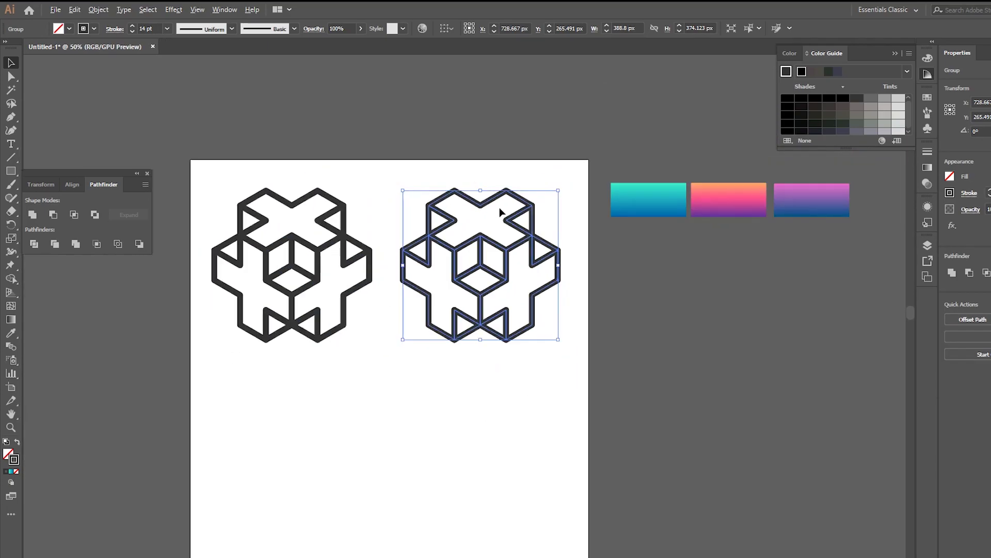
{"action": "scroll", "coordinate": [538, 209], "scroll_direction": "up", "scroll_amount": 2}
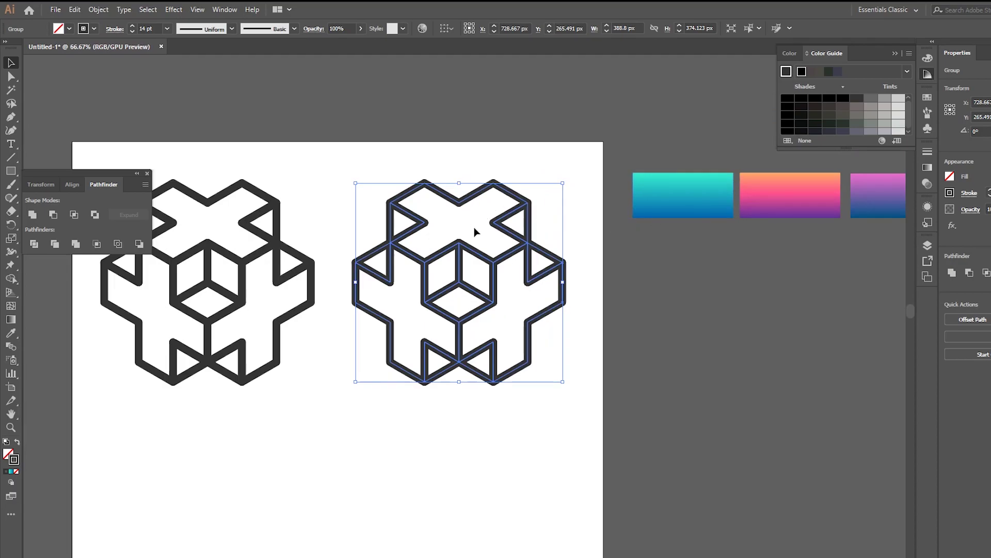
{"action": "left_click", "coordinate": [11, 333]}
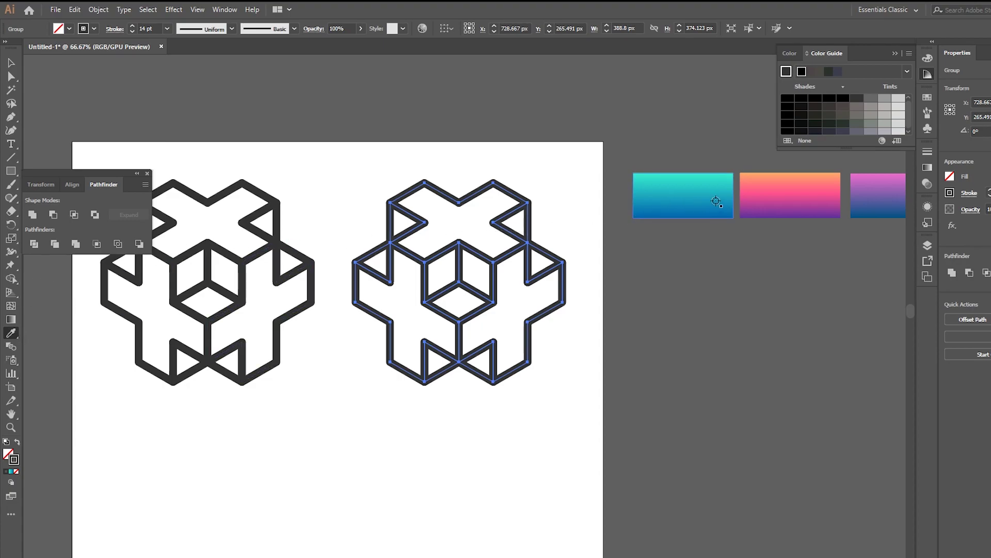
{"action": "left_click", "coordinate": [759, 201]}
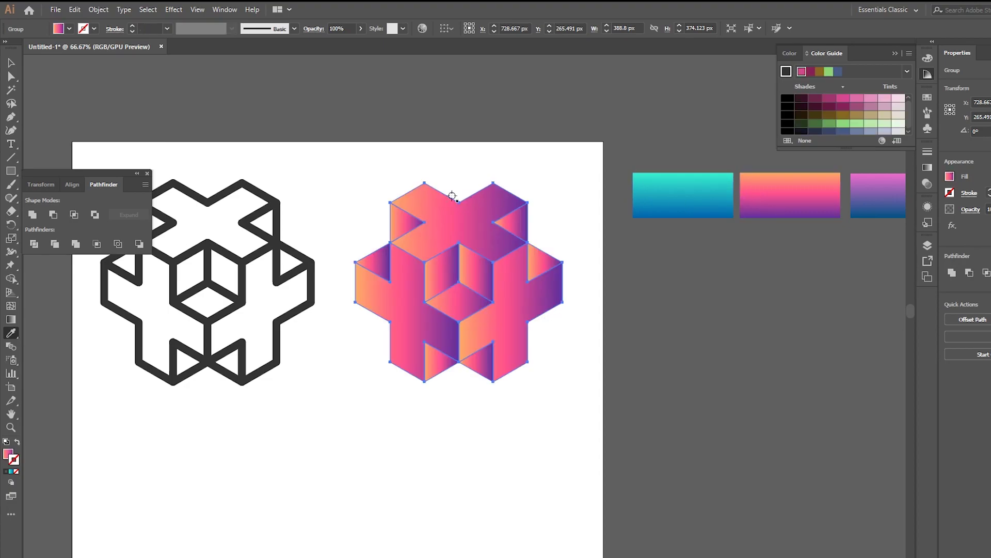
{"action": "left_click", "coordinate": [11, 320]}
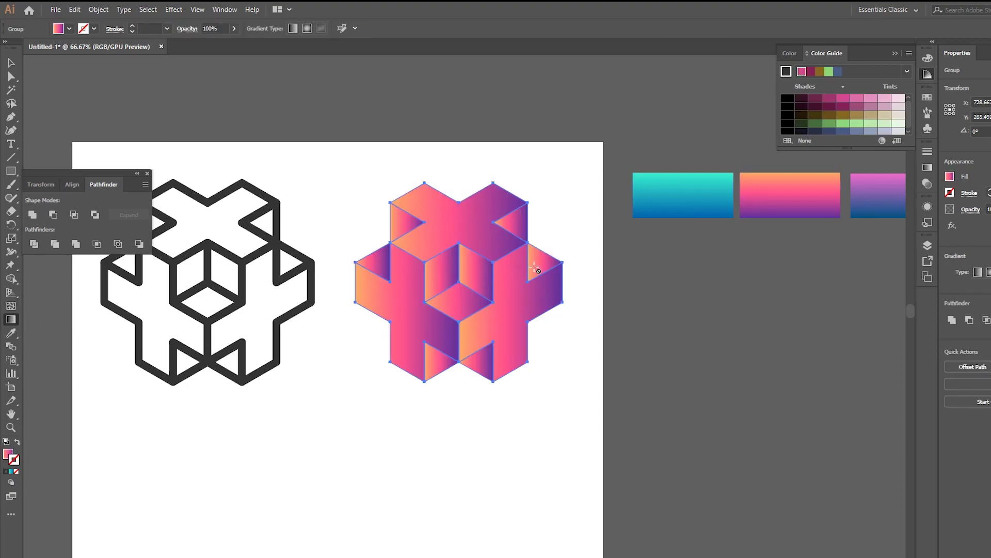
{"action": "left_click", "coordinate": [10, 454]}
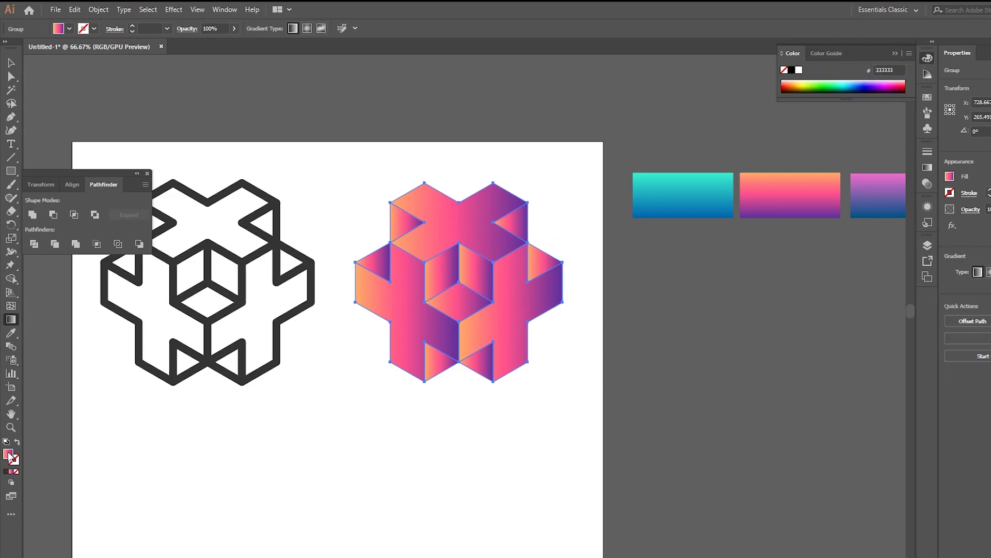
{"action": "left_click_drag", "start_coordinate": [529, 213], "coordinate": [382, 367]}
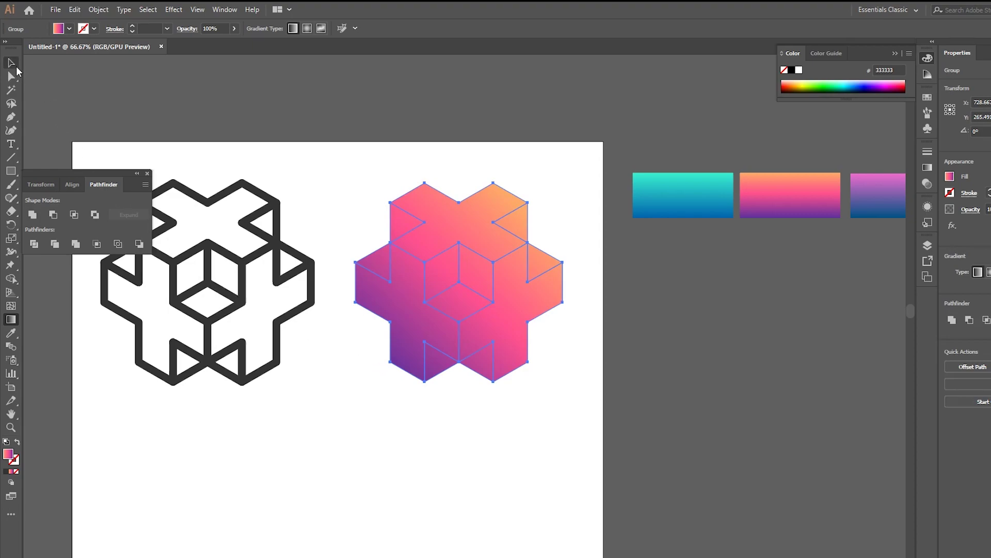
Step: Set the stroke colour of the gradient-filled copy to white
{"action": "left_click", "coordinate": [12, 63]}
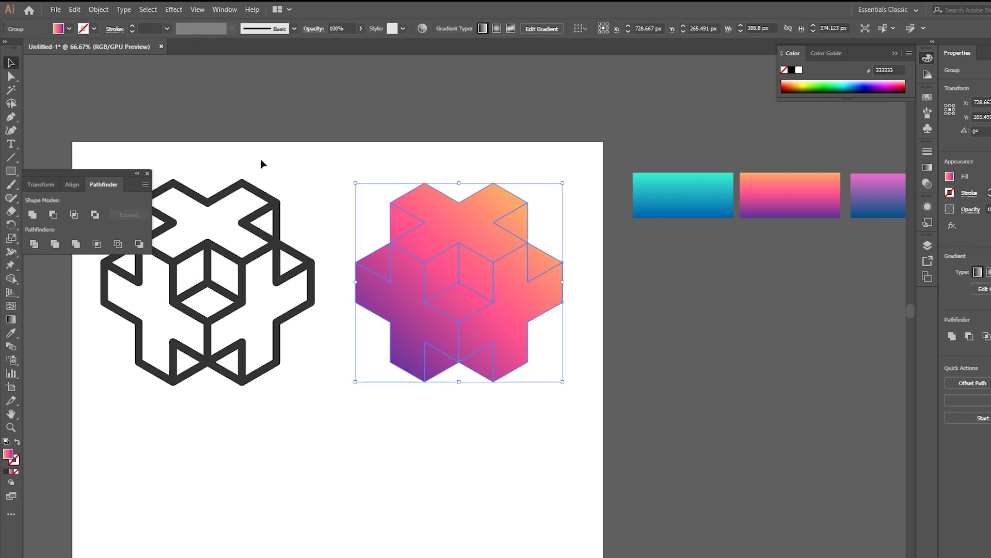
{"action": "left_click", "coordinate": [15, 460]}
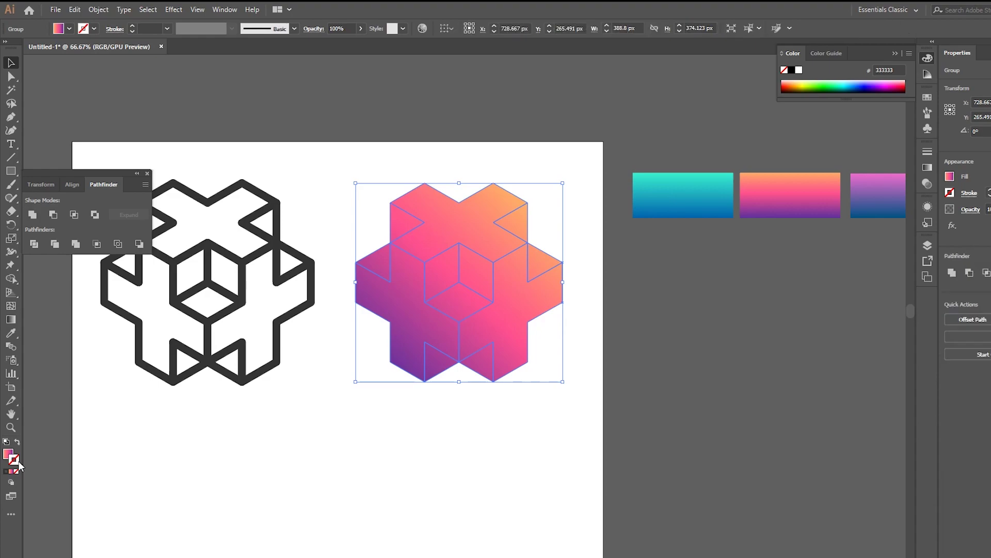
{"action": "left_click", "coordinate": [799, 71]}
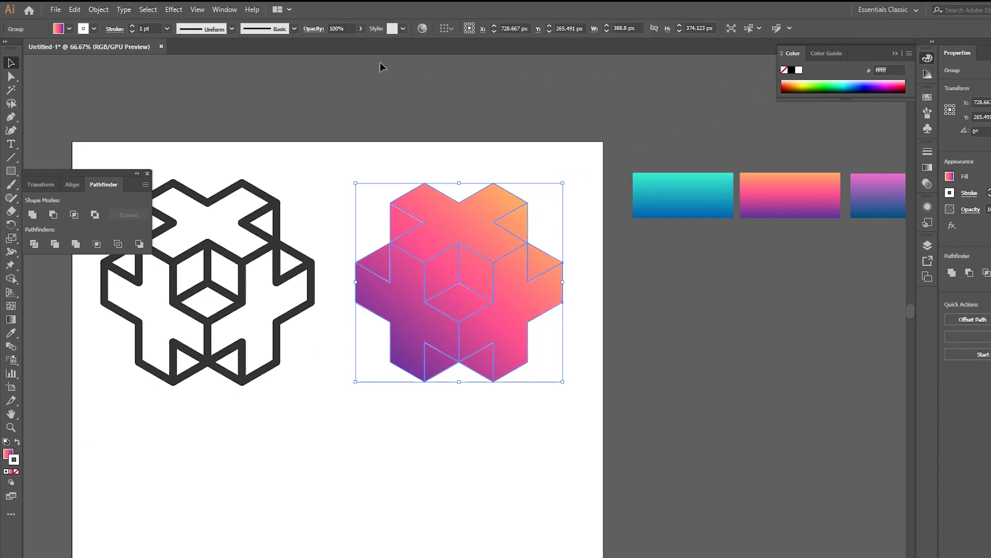
Step: Try a 10 pt stroke weight on the gradient-filled copy of the design
{"action": "left_click", "coordinate": [167, 30]}
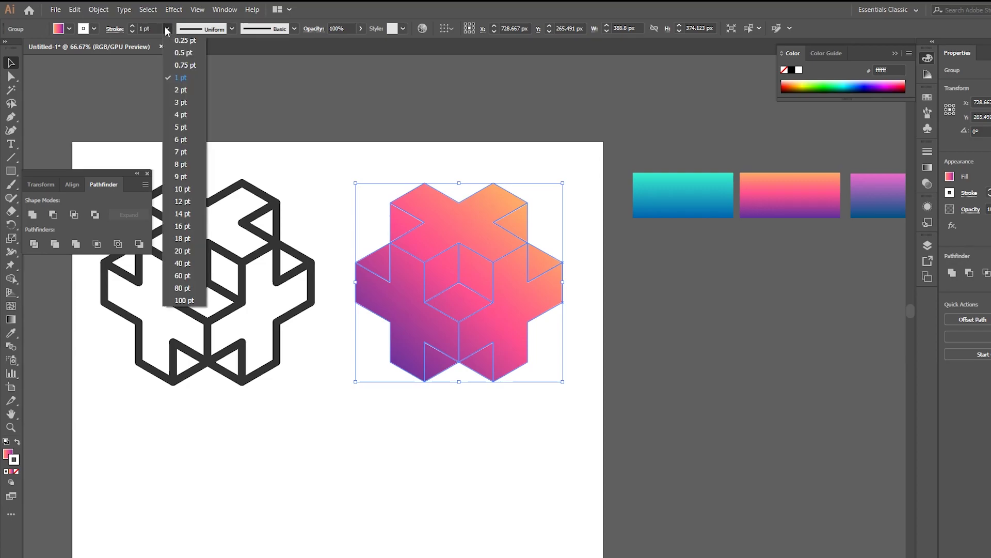
{"action": "left_click", "coordinate": [177, 189]}
{"action": "left_click", "coordinate": [311, 206]}
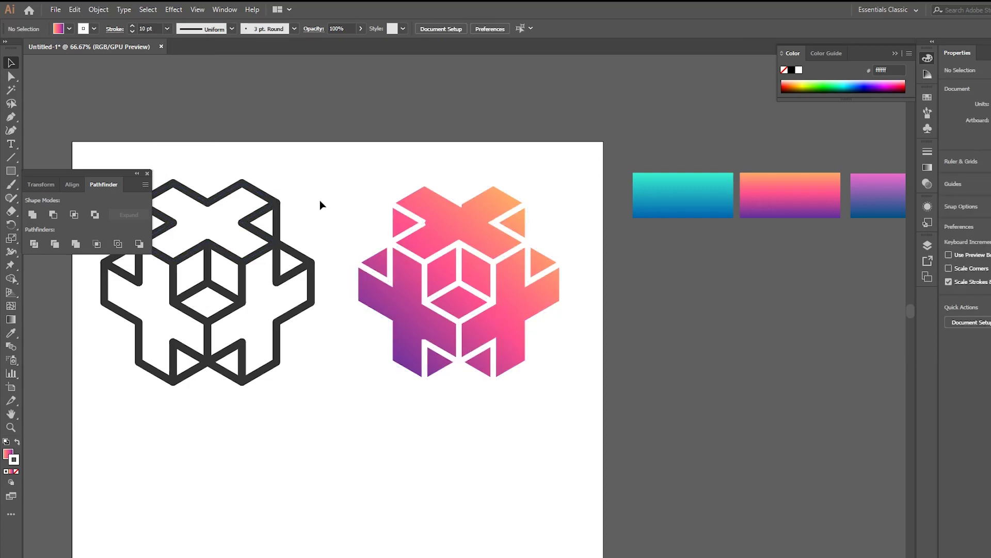
Step: Set the white stroke of the gradient-filled copy to 14 pt weight with round-join corners
{"action": "left_click", "coordinate": [440, 229]}
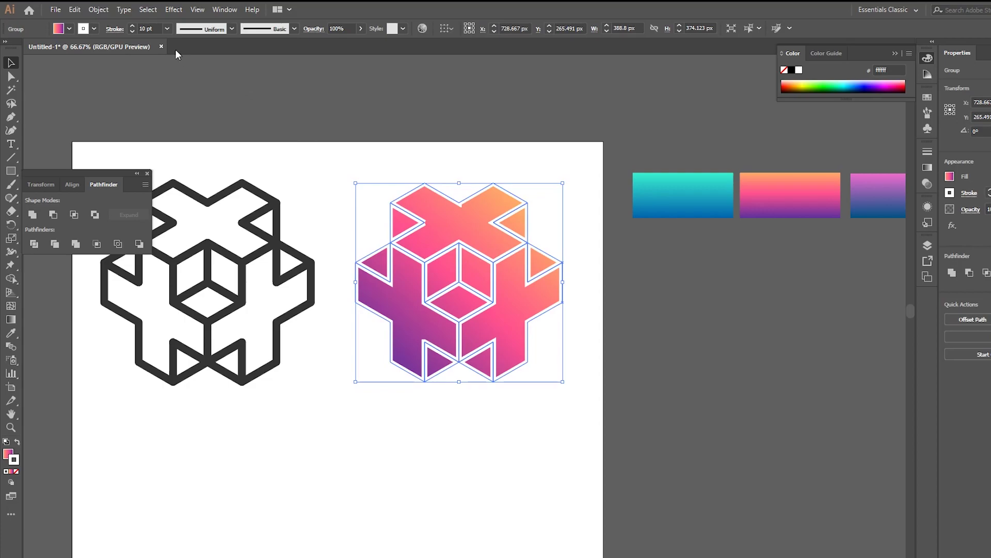
{"action": "left_click", "coordinate": [167, 28]}
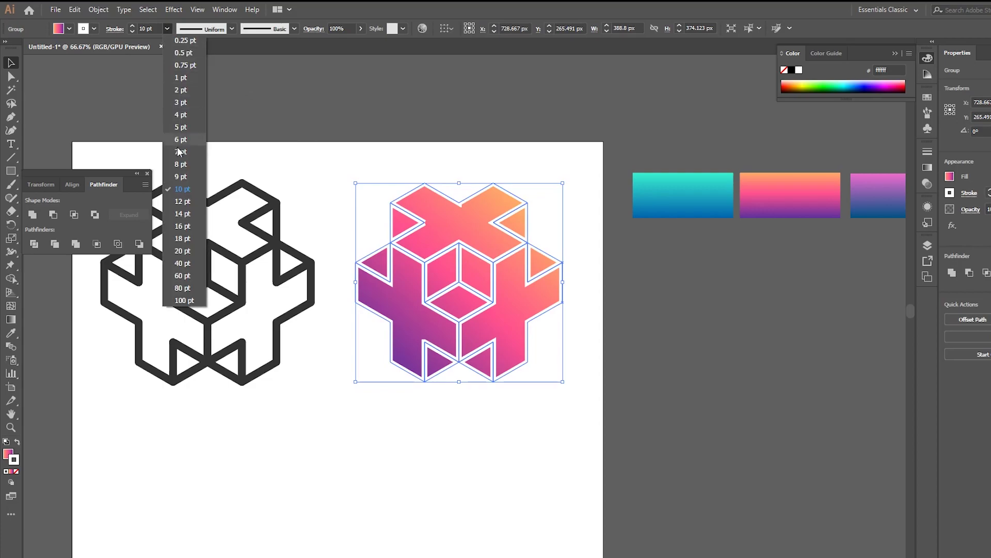
{"action": "left_click", "coordinate": [185, 214]}
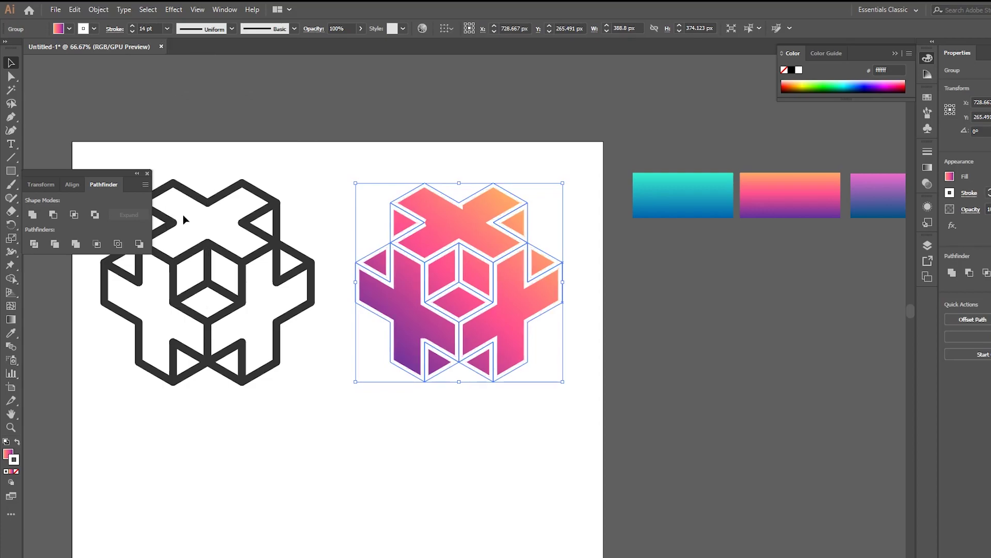
{"action": "left_click", "coordinate": [116, 29]}
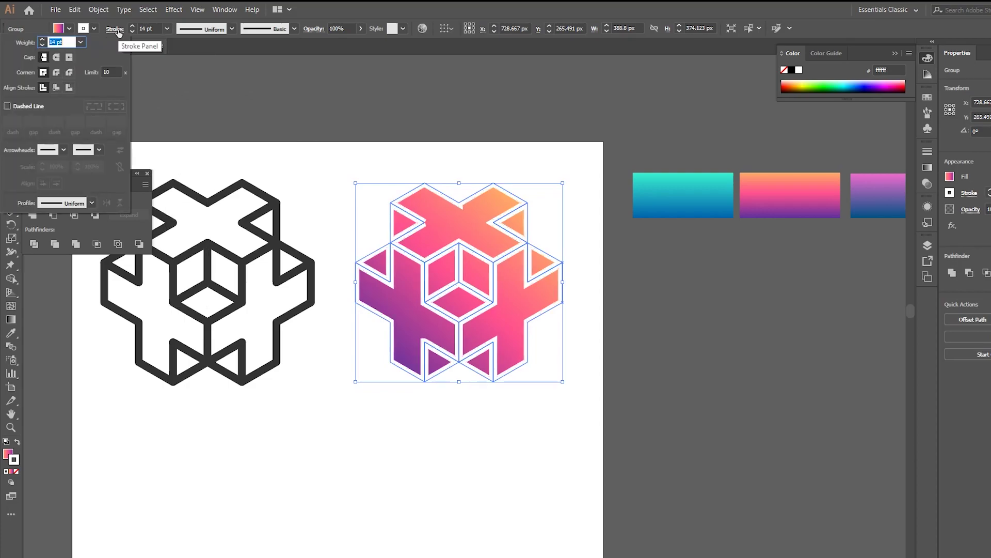
{"action": "left_click", "coordinate": [55, 73]}
{"action": "left_click", "coordinate": [303, 169]}
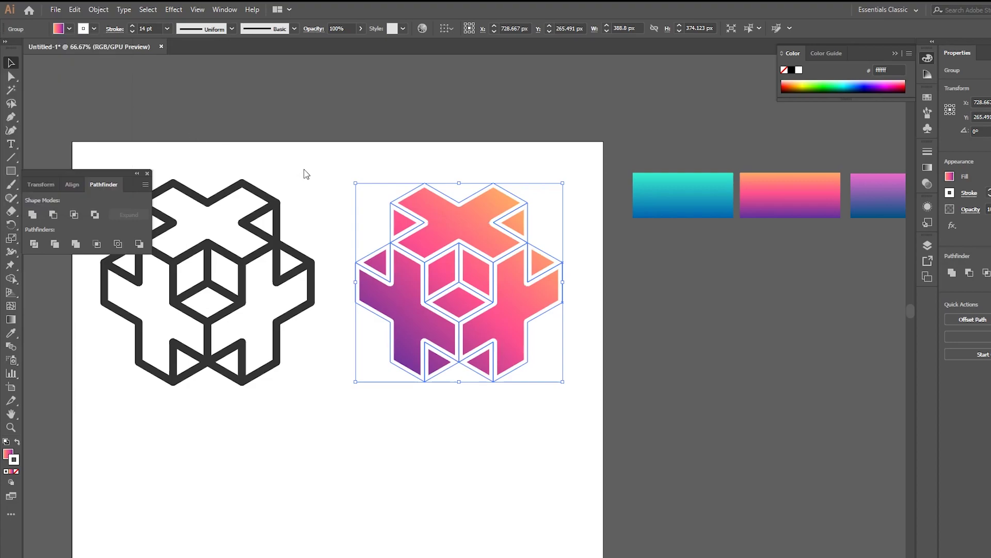
{"action": "left_click", "coordinate": [304, 170]}
Step: Duplicate the gradient-filled design into the empty lower-left area of the artboard, below the dark outlined version
{"action": "scroll", "coordinate": [341, 179], "scroll_direction": "down", "scroll_amount": 1}
{"action": "left_click", "coordinate": [397, 280]}
{"action": "left_click_drag", "start_coordinate": [397, 280], "coordinate": [201, 463]}
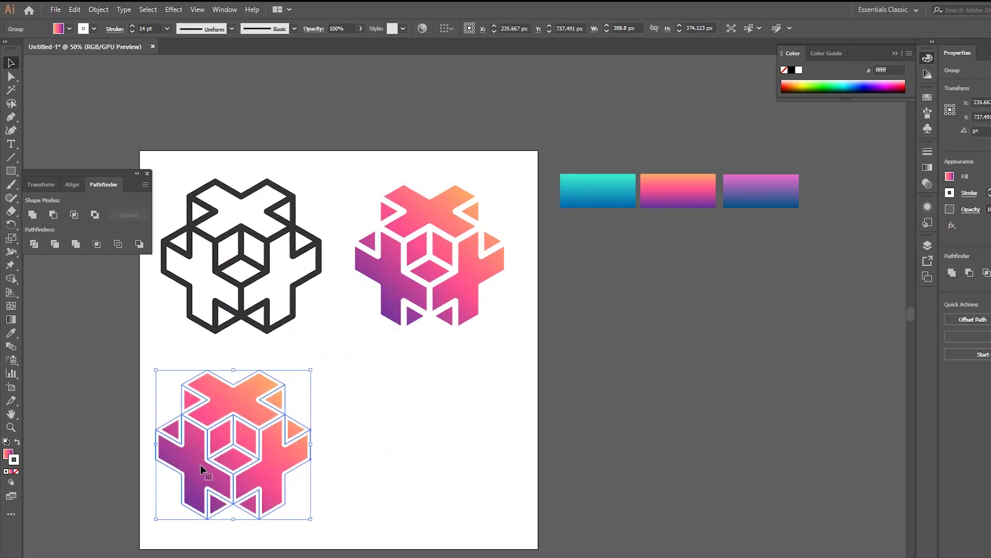
Step: Draw a 428 × 428 px rounded square with 30 px corner radius, centred on the lower-left design
{"action": "scroll", "coordinate": [221, 461], "scroll_direction": "down", "scroll_amount": 1}
{"action": "scroll", "coordinate": [221, 460], "scroll_direction": "up", "scroll_amount": 1}
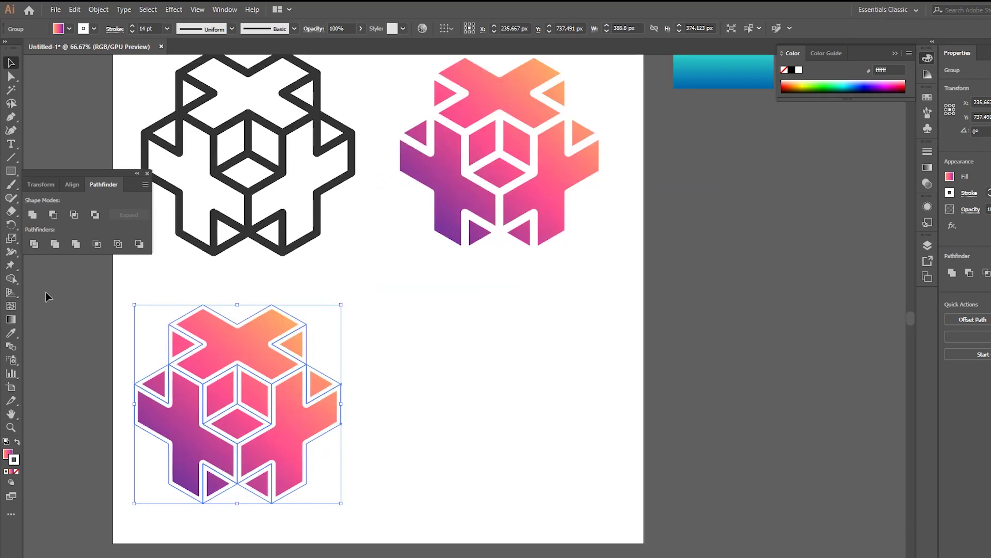
{"action": "left_click", "coordinate": [11, 171]}
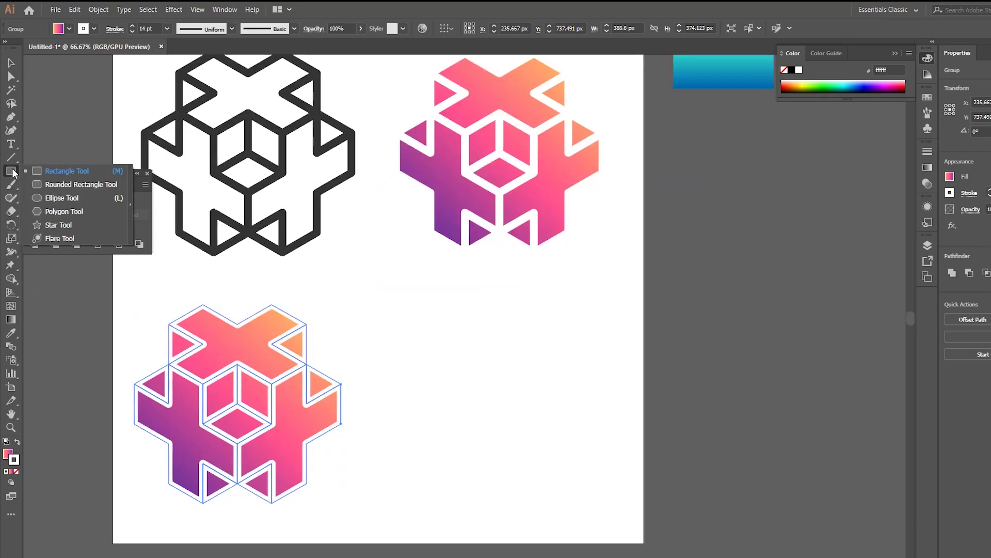
{"action": "left_click", "coordinate": [39, 184]}
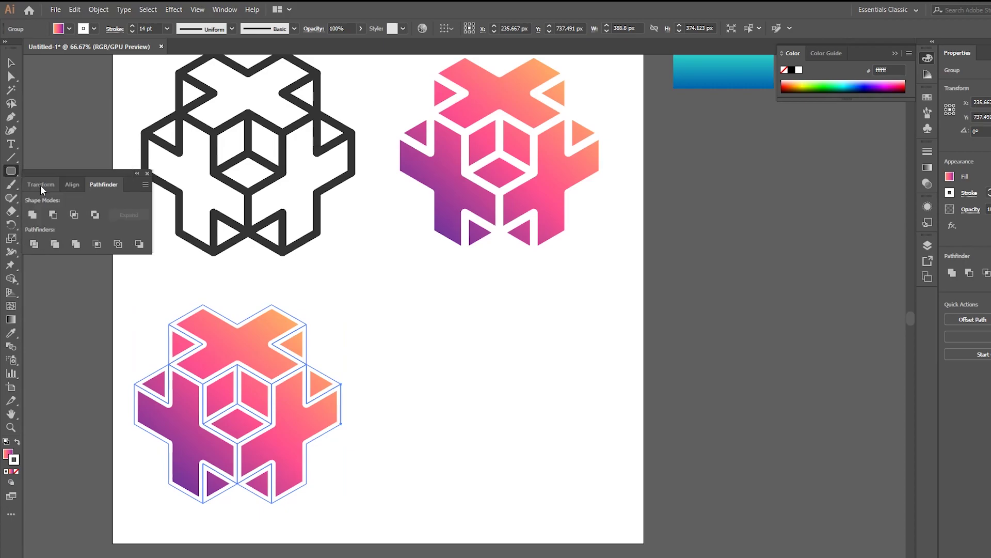
{"action": "left_click_drag", "start_coordinate": [237, 403], "coordinate": [350, 454]}
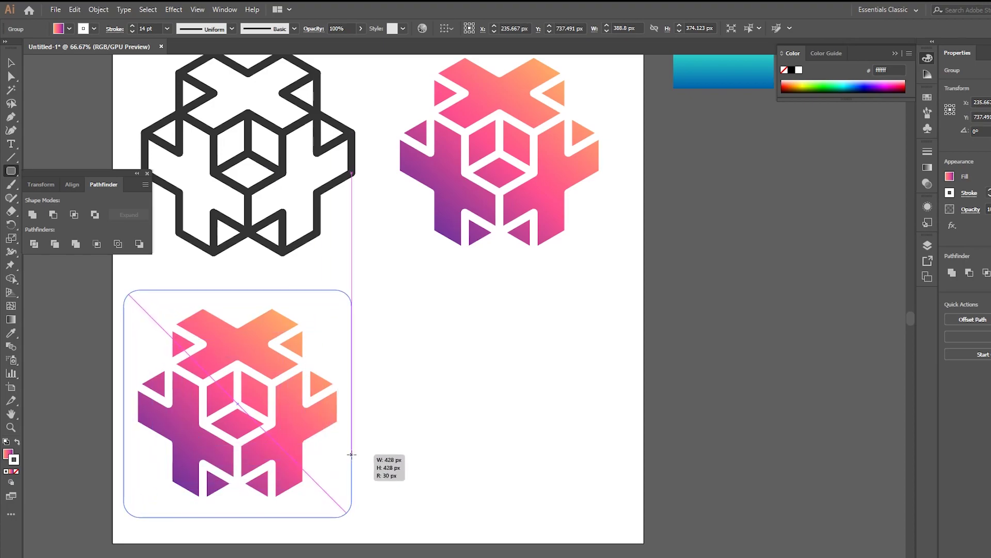
{"action": "left_click_drag", "start_coordinate": [352, 455], "coordinate": [352, 454]}
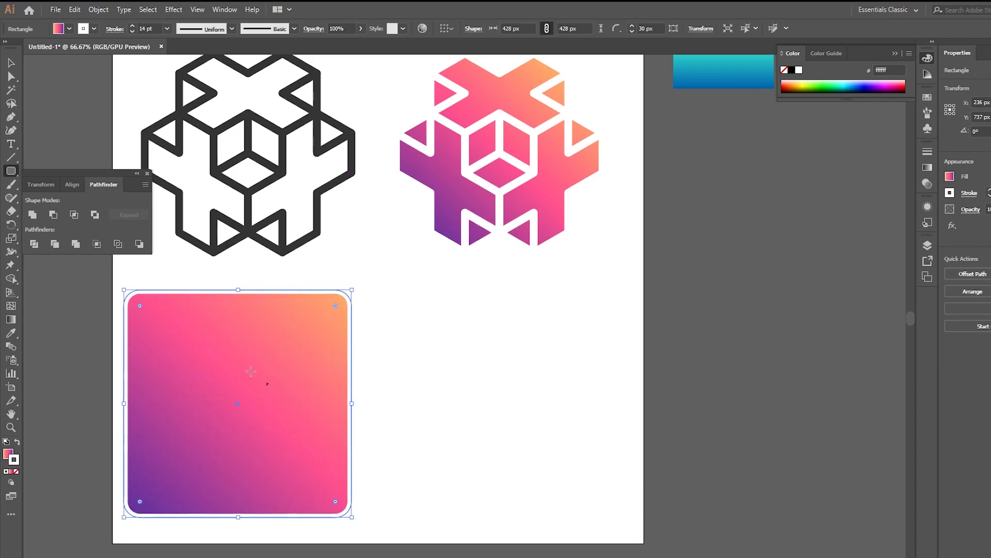
Step: Send the gradient rounded square to the back, behind the white-stroked design
{"action": "left_click", "coordinate": [12, 64]}
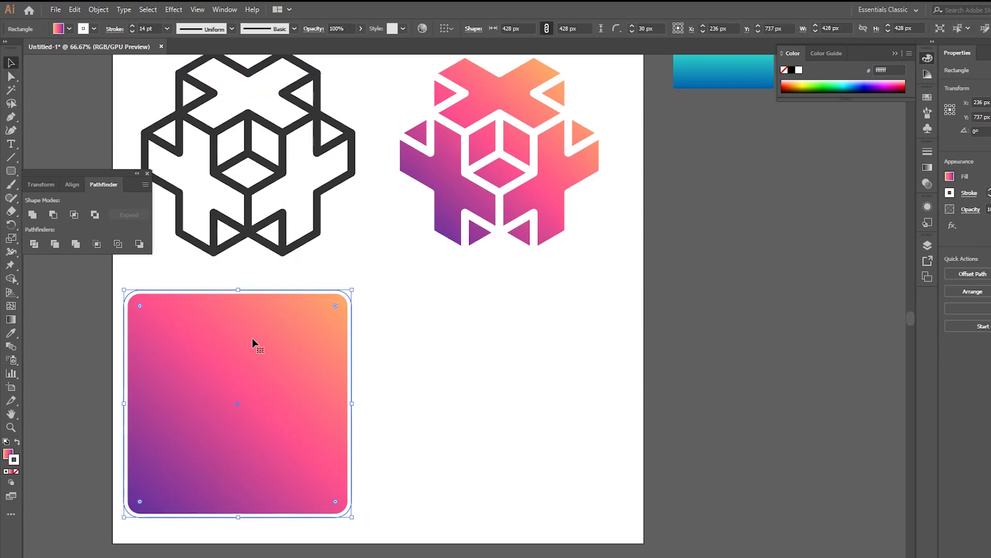
{"action": "right_click", "coordinate": [268, 361]}
{"action": "mouse_move", "coordinate": [339, 305]}
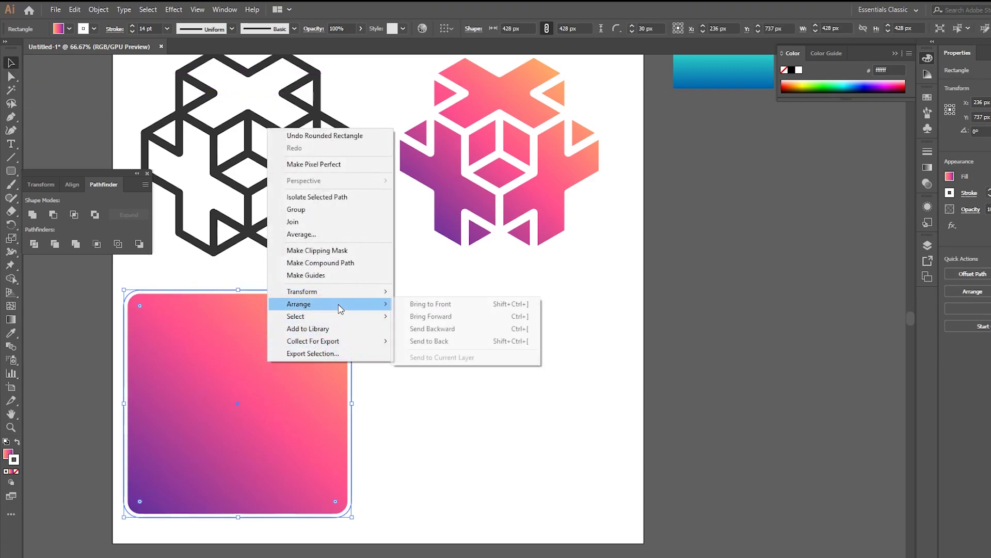
{"action": "left_click", "coordinate": [445, 342]}
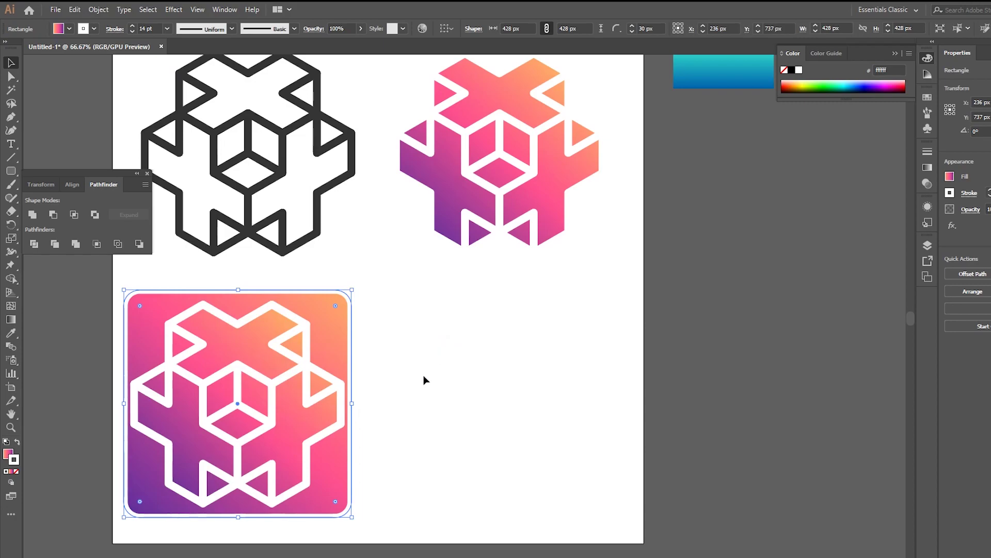
{"action": "left_click", "coordinate": [416, 397]}
Step: Remove the fill from the white-stroked design on the rounded square, keeping only its strokes
{"action": "scroll", "coordinate": [411, 408], "scroll_direction": "down", "scroll_amount": 2, "text": "alt"}
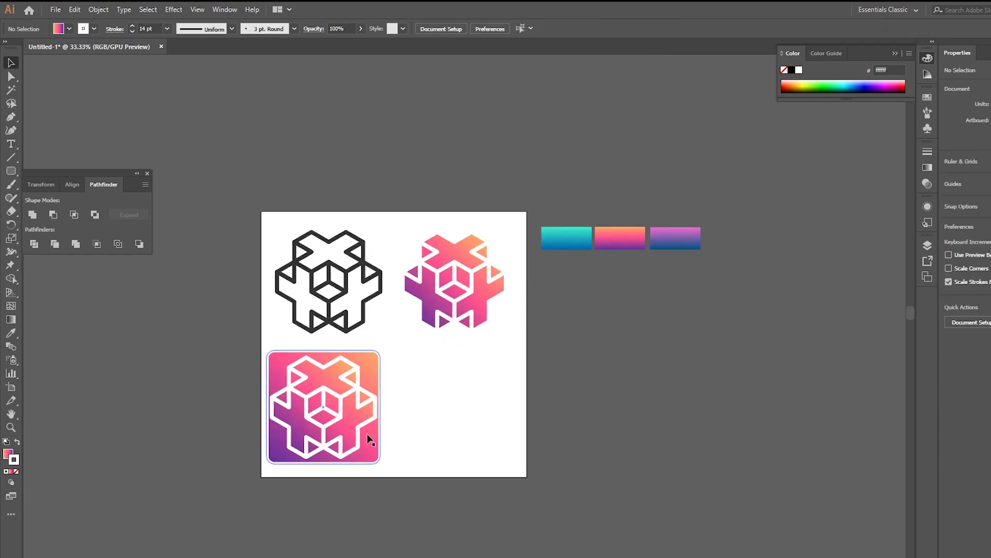
{"action": "left_click", "coordinate": [345, 429]}
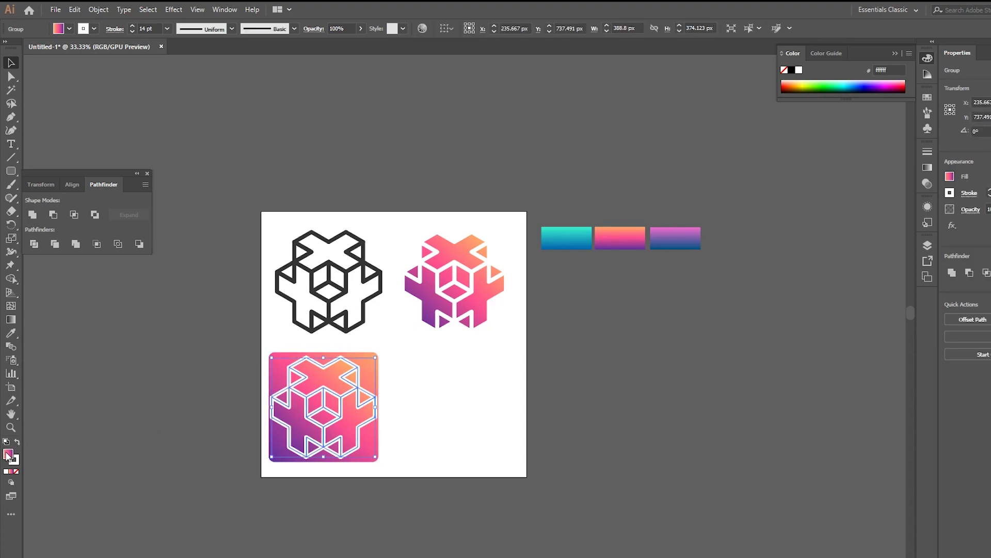
{"action": "left_click", "coordinate": [18, 469]}
{"action": "left_click", "coordinate": [143, 466]}
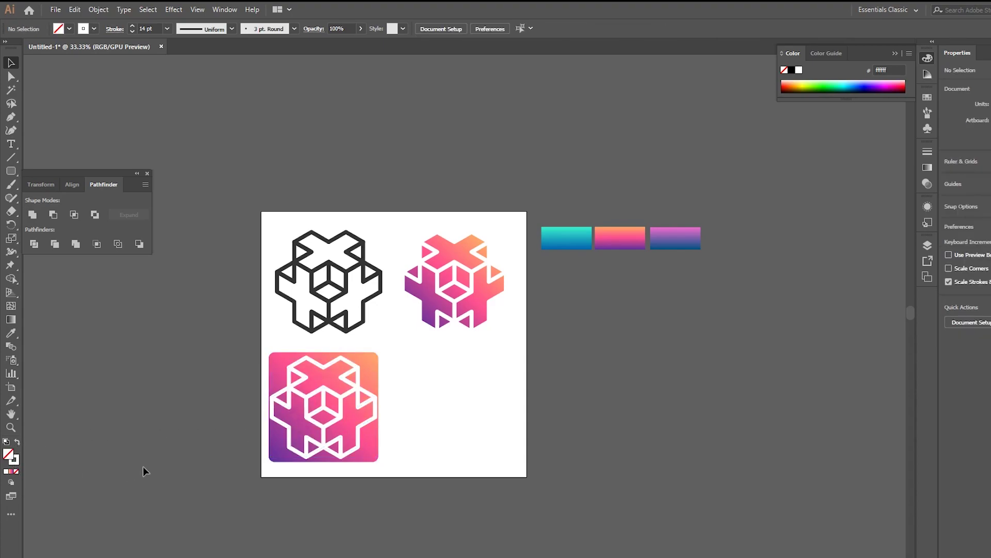
Step: Enlarge the rounded square about its centre to about 478 × 478 px and remove its stroke
{"action": "left_click", "coordinate": [371, 447]}
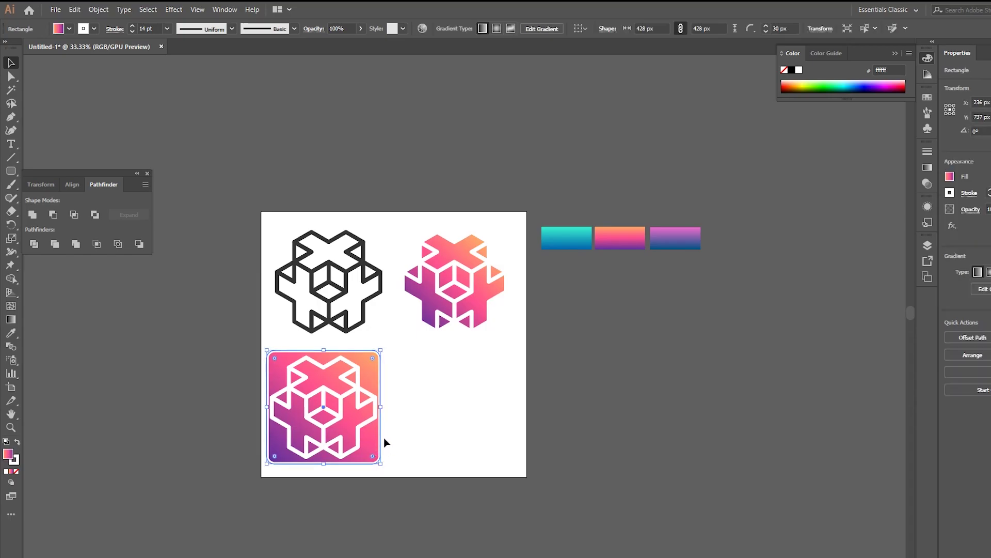
{"action": "left_click_drag", "start_coordinate": [385, 406], "coordinate": [391, 406]}
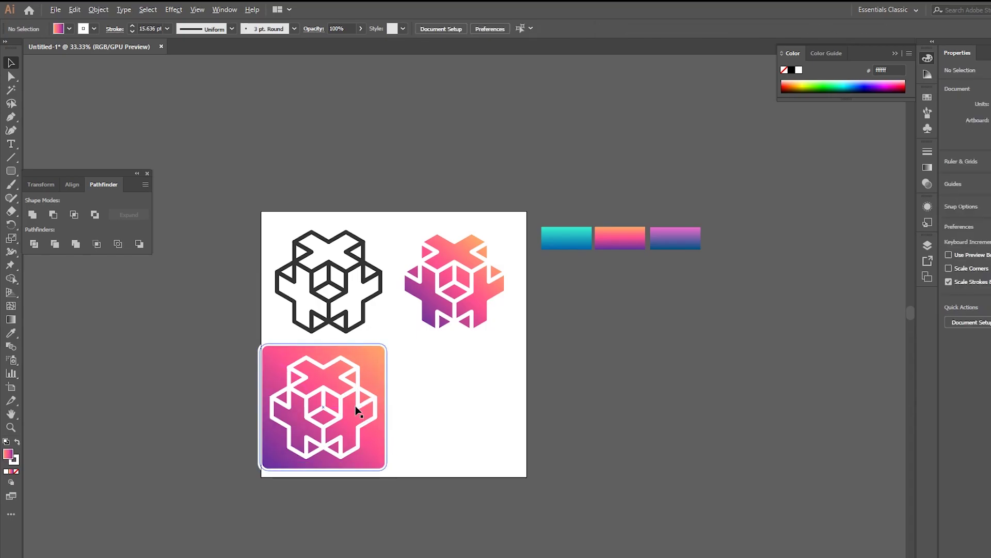
{"action": "scroll", "coordinate": [354, 404], "scroll_direction": "up", "scroll_amount": 1}
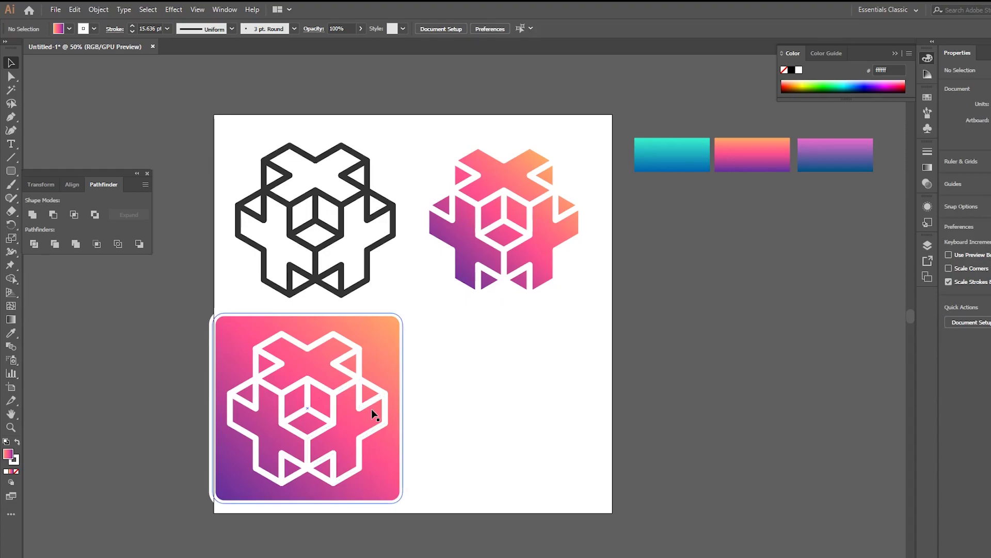
{"action": "left_click", "coordinate": [14, 461]}
{"action": "left_click", "coordinate": [16, 471]}
{"action": "left_click", "coordinate": [171, 438]}
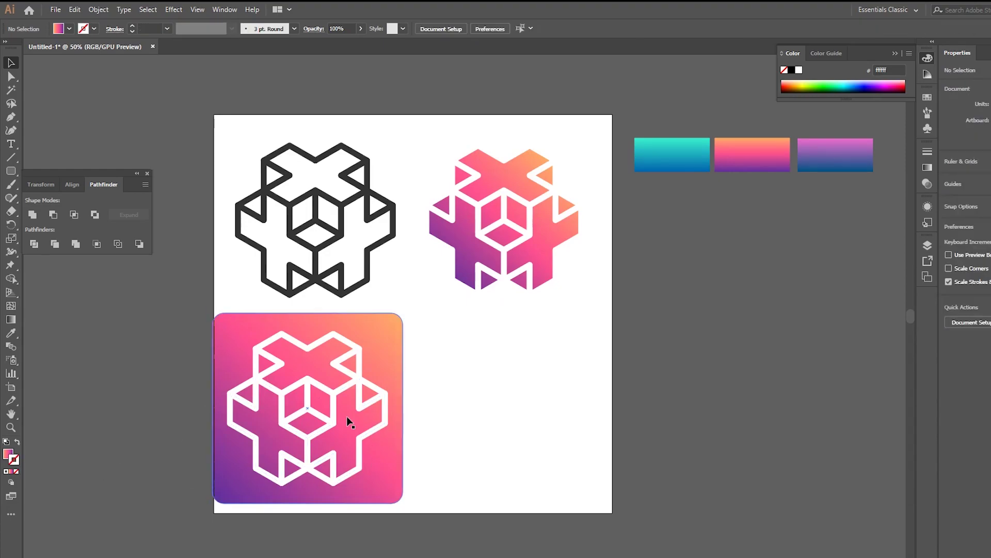
Step: Move the rounded square together with its white line design 32 px horizontally to the right
{"action": "left_click", "coordinate": [265, 451]}
{"action": "left_click_drag", "start_coordinate": [308, 413], "coordinate": [321, 414]}
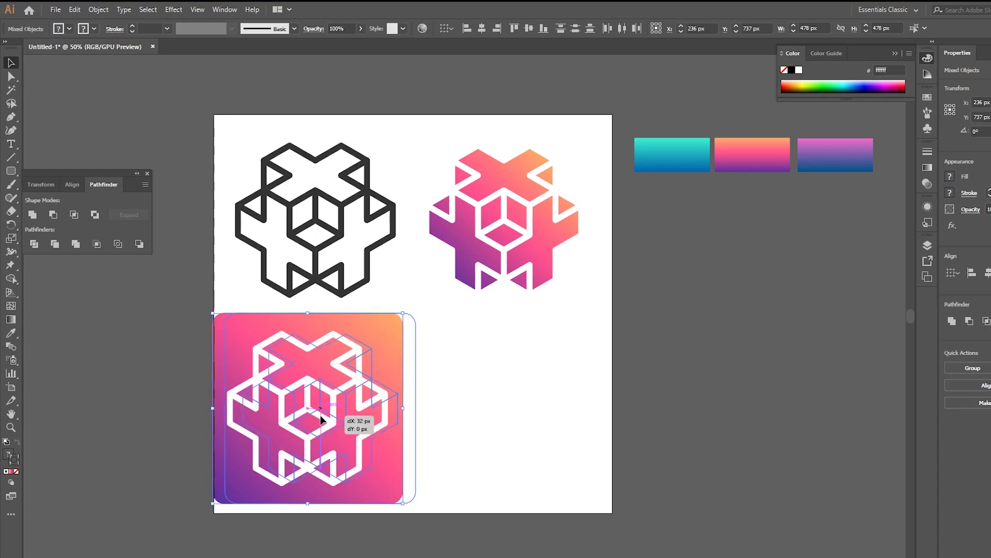
{"action": "left_click", "coordinate": [140, 423]}
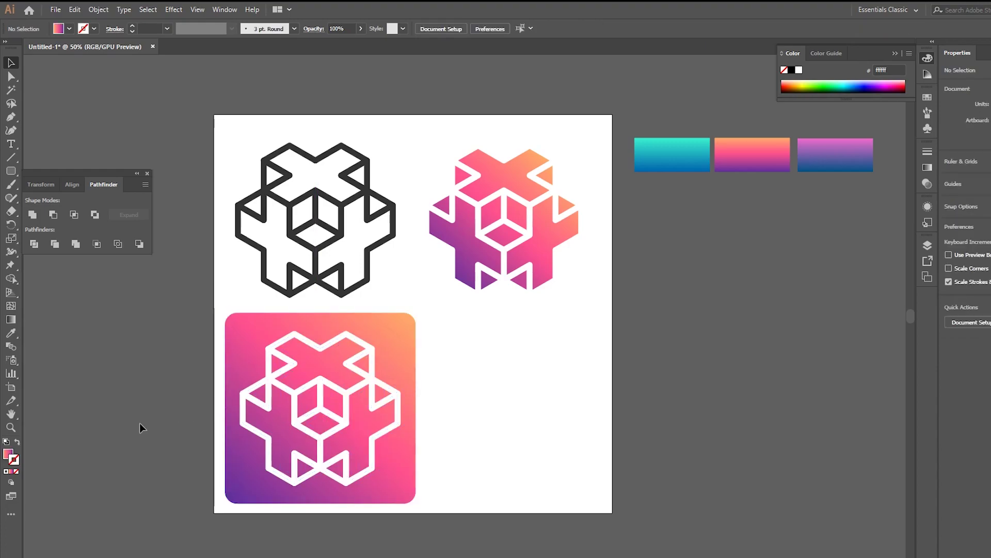
Step: Duplicate the dark outlined design into the empty lower-right area of the artboard
{"action": "left_click", "coordinate": [321, 250]}
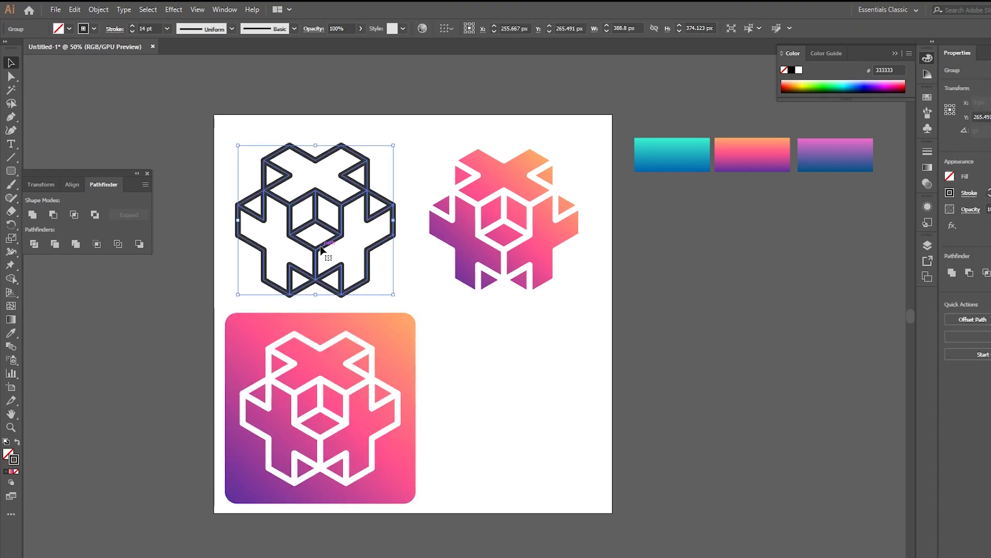
{"action": "left_click_drag", "start_coordinate": [320, 249], "coordinate": [511, 441]}
Step: Recolour the rounded square with the teal-to-blue gradient sampled from the swatch rectangle beside the artboard
{"action": "left_click", "coordinate": [394, 456]}
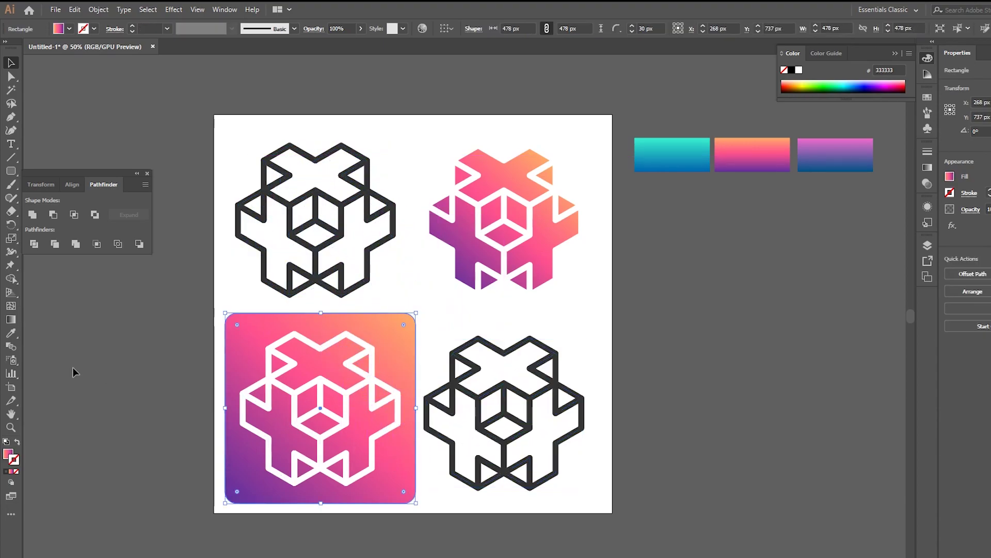
{"action": "left_click", "coordinate": [7, 333]}
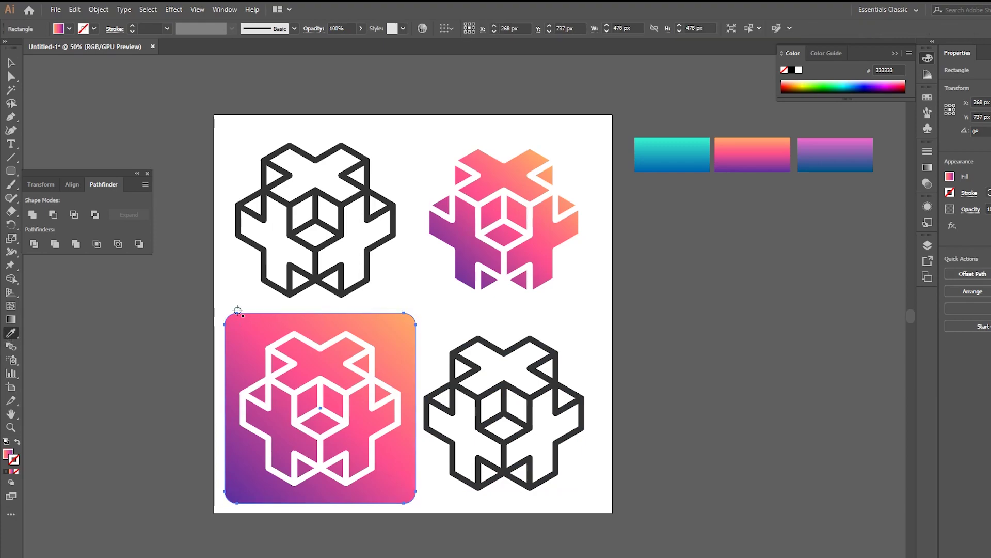
{"action": "left_click", "coordinate": [672, 149]}
{"action": "left_click", "coordinate": [13, 66]}
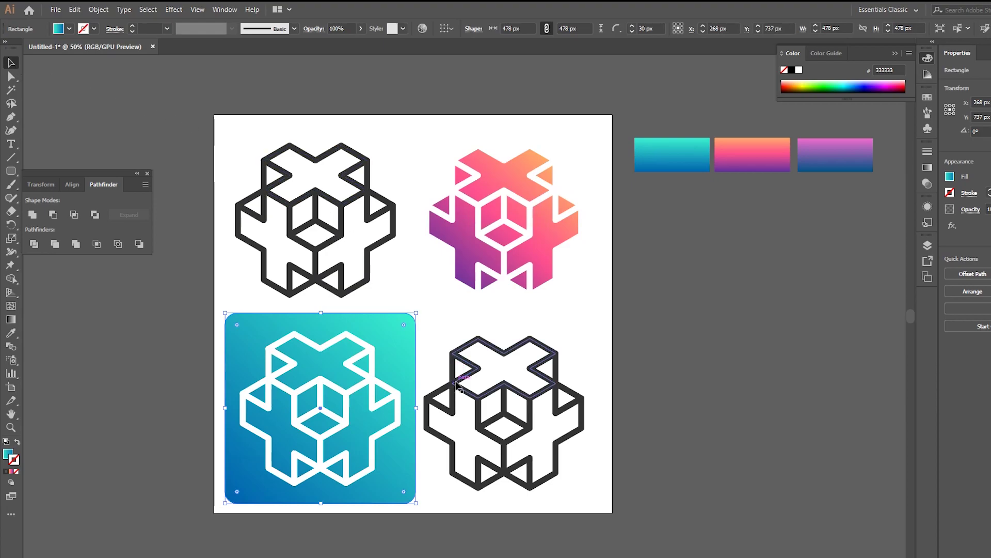
Step: Expand the fill and stroke of the lower-right dark outlined copy into shapes
{"action": "left_click", "coordinate": [457, 365]}
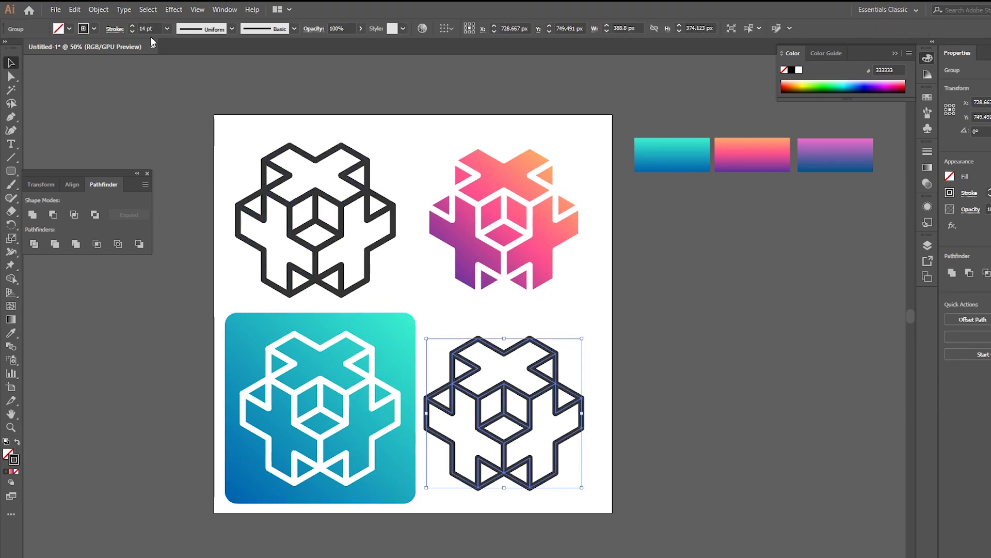
{"action": "left_click", "coordinate": [98, 9]}
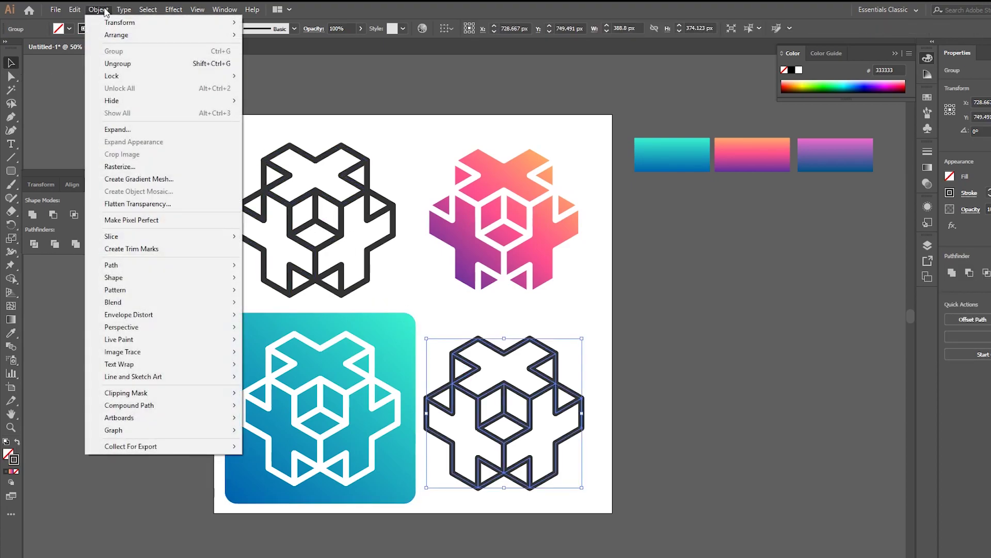
{"action": "left_click", "coordinate": [124, 130]}
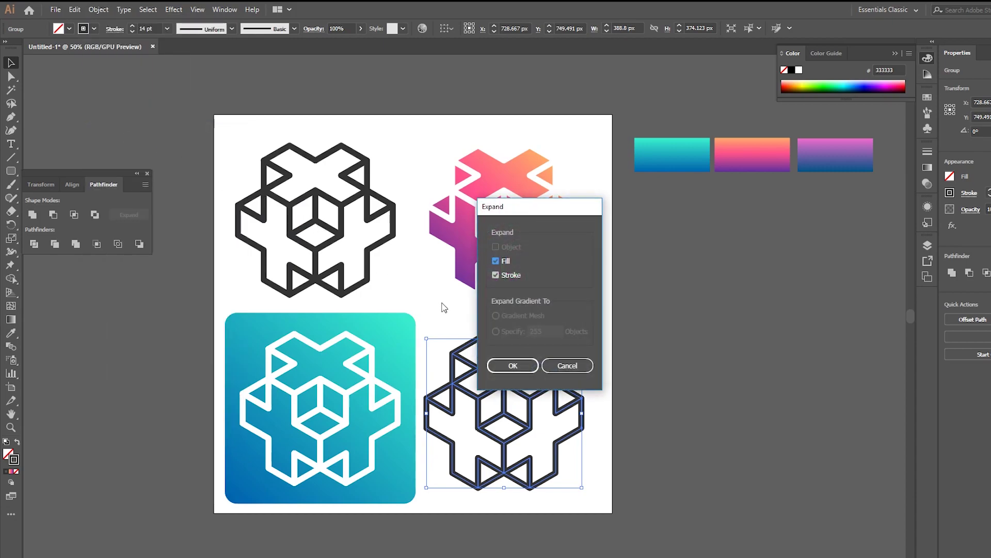
{"action": "left_click", "coordinate": [499, 365]}
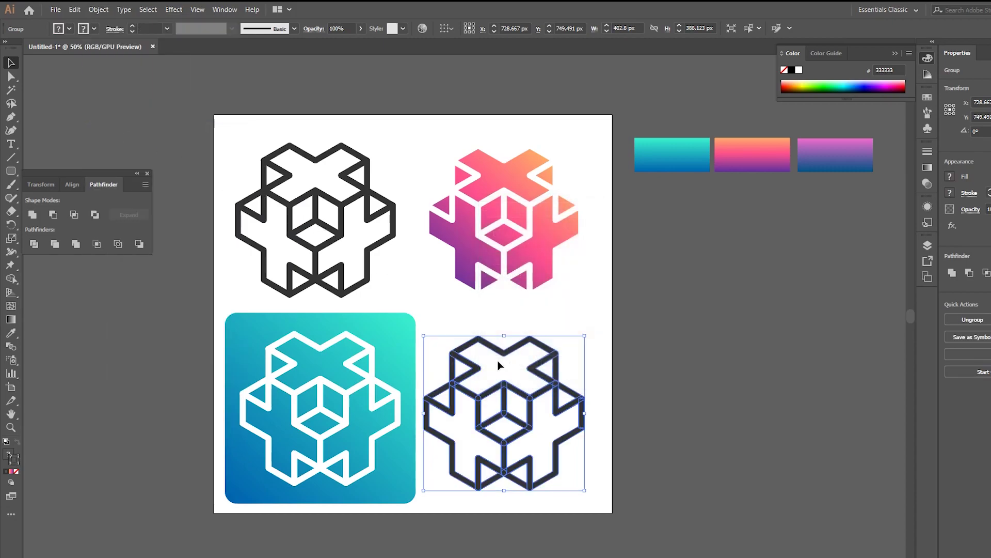
Step: Select all the dark line shapes of the lower-right expanded copy with the Magic Wand and unite them into one shape
{"action": "left_click", "coordinate": [9, 97]}
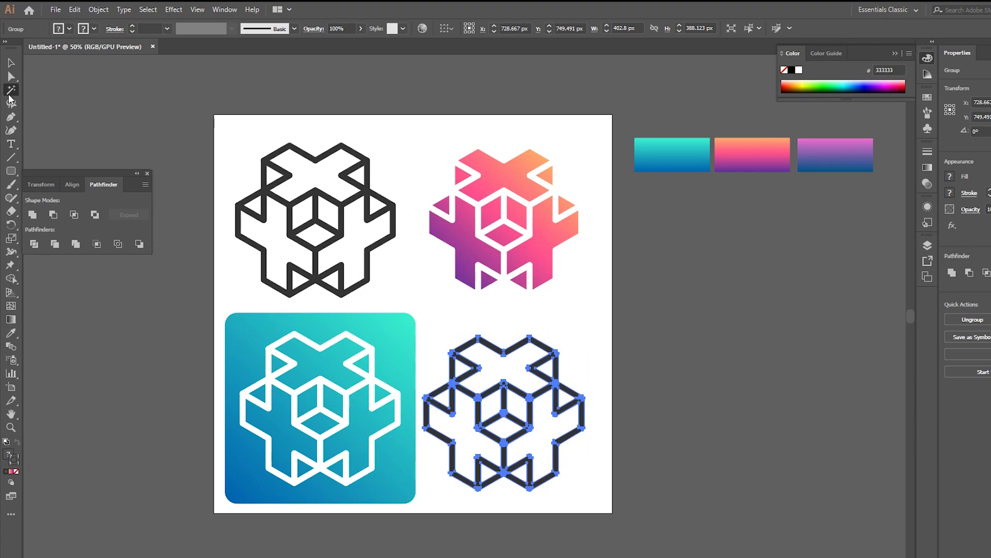
{"action": "left_click", "coordinate": [461, 358]}
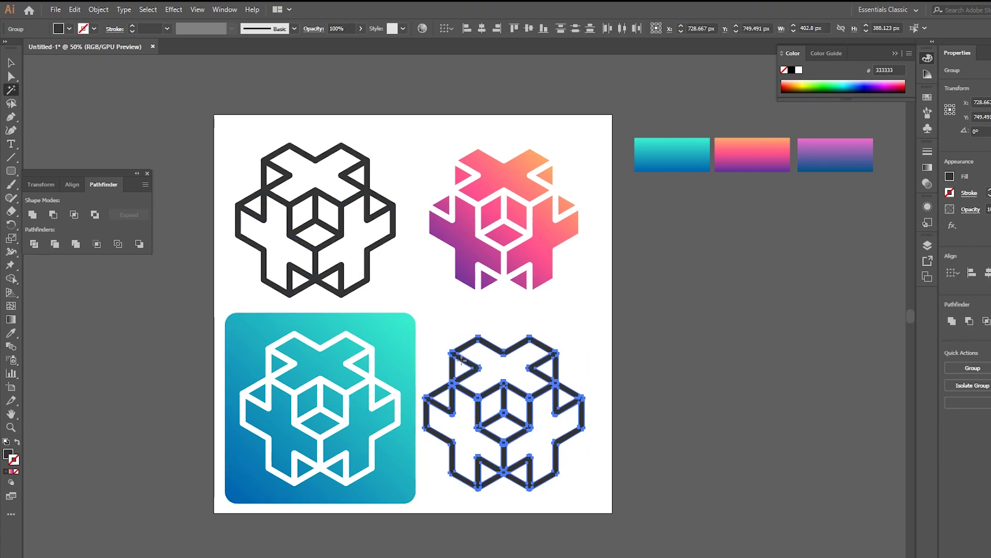
{"action": "left_click", "coordinate": [33, 215]}
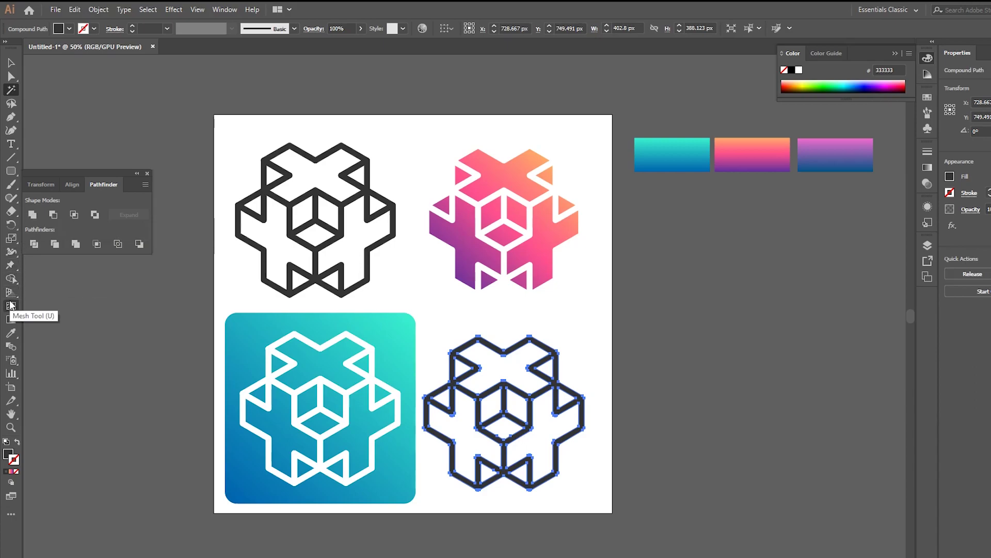
Step: Fill the united line design with the pink-to-blue gradient sampled from its swatch rectangle, running diagonally from upper right to lower left
{"action": "left_click", "coordinate": [16, 333]}
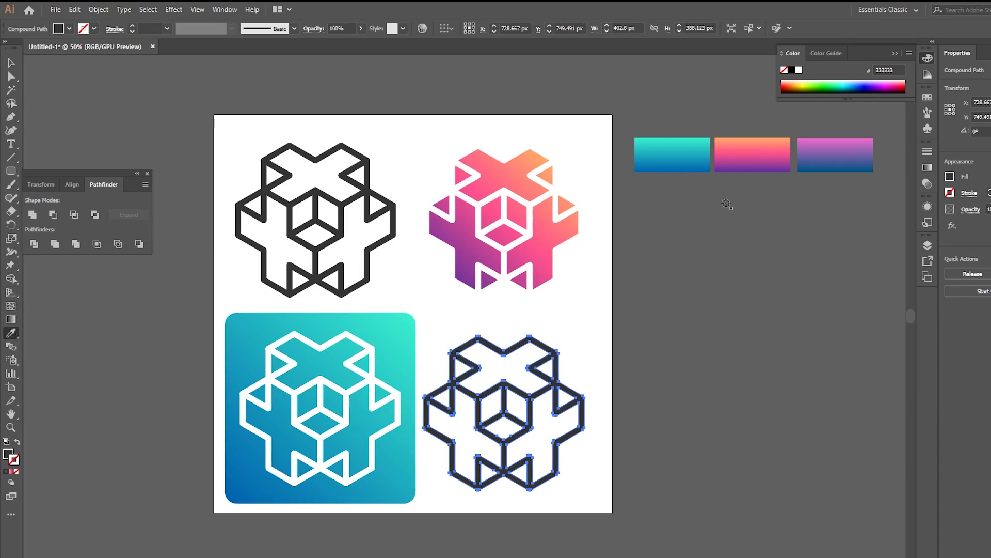
{"action": "left_click", "coordinate": [812, 151]}
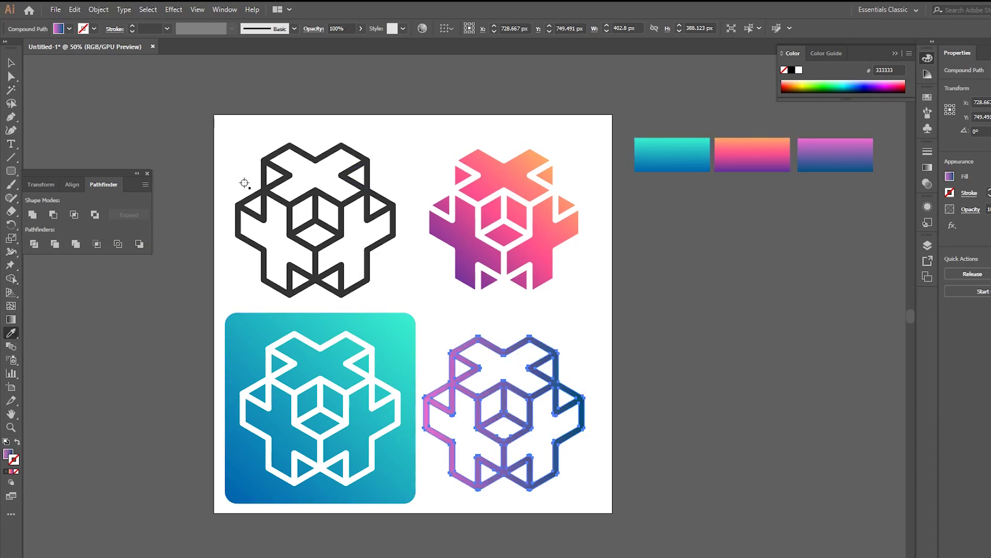
{"action": "left_click", "coordinate": [15, 321]}
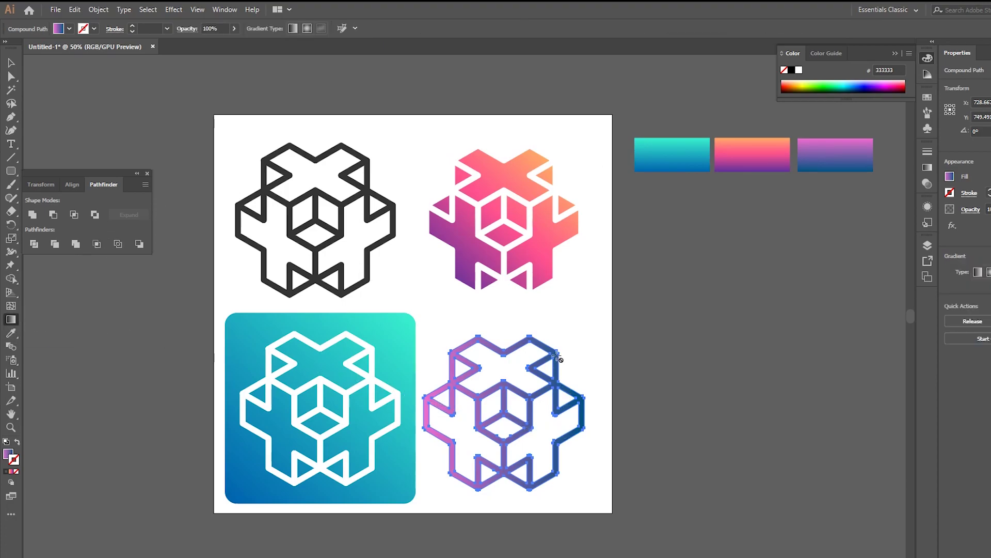
{"action": "left_click", "coordinate": [7, 454]}
{"action": "mouse_move", "coordinate": [558, 352]}
{"action": "left_mouse_down"}
{"action": "mouse_move", "coordinate": [482, 465]}
{"action": "mouse_move", "coordinate": [449, 483]}
{"action": "left_mouse_up"}
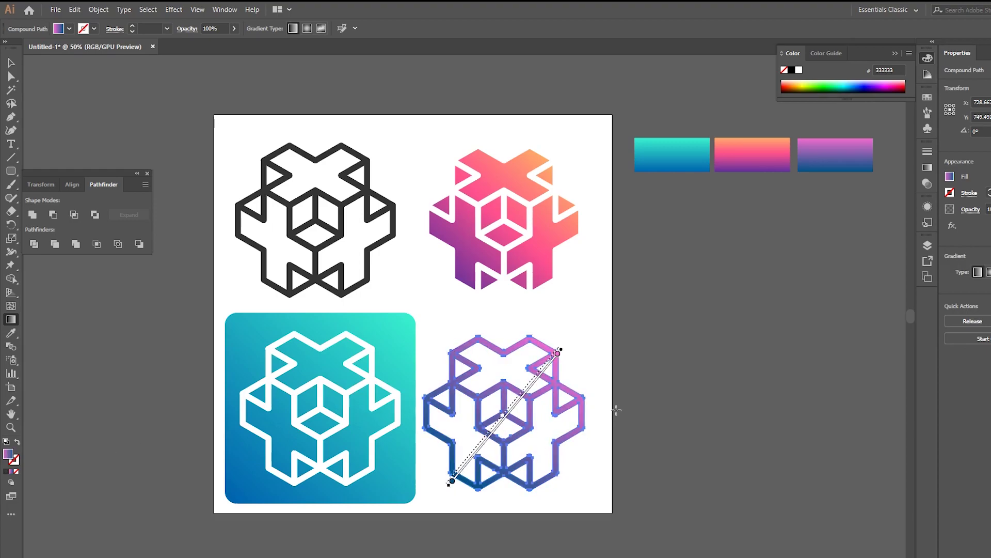
{"action": "key", "text": "a"}
Step: Deselect the artwork and collapse the Color panel to view the four logo versions
{"action": "left_click", "coordinate": [10, 63]}
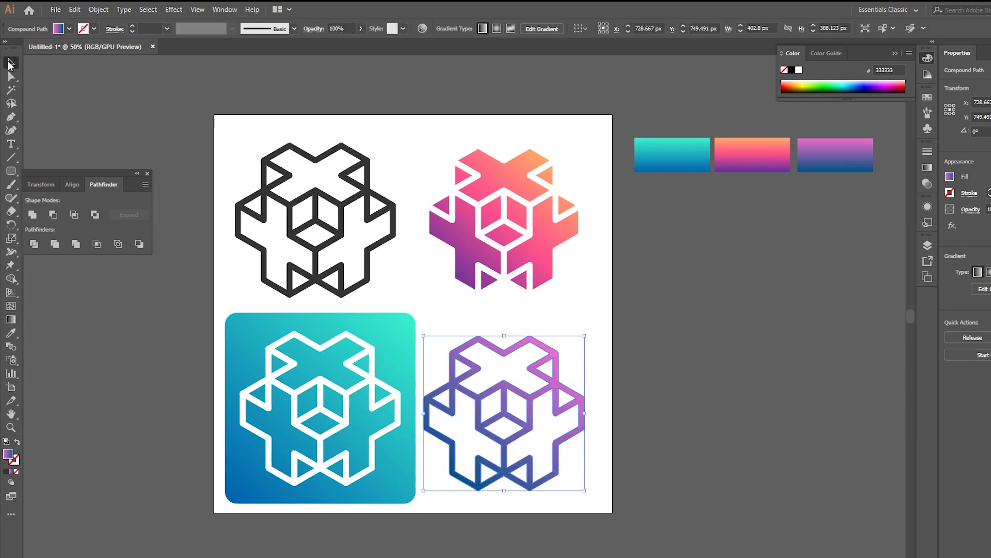
{"action": "left_click", "coordinate": [151, 291]}
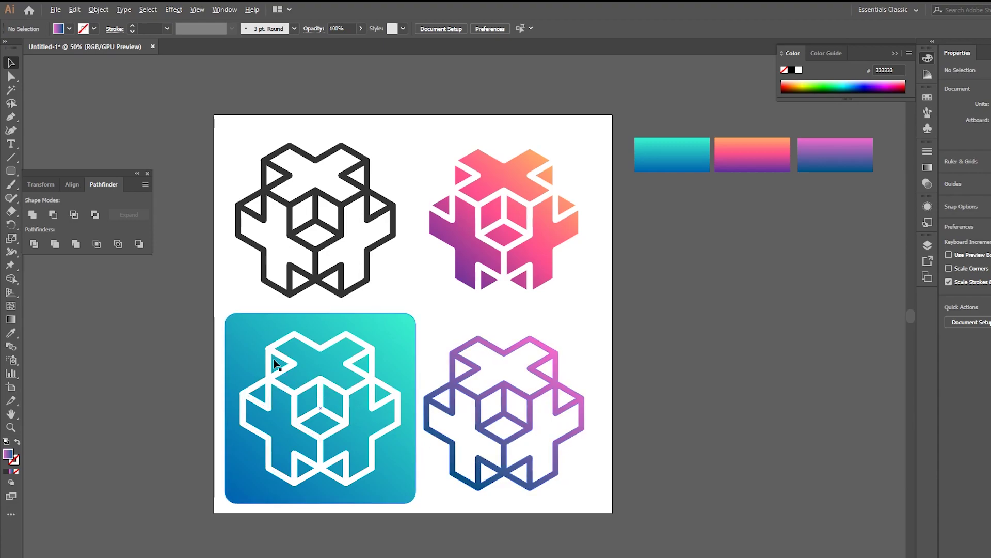
{"action": "scroll", "coordinate": [262, 358], "scroll_direction": "up", "scroll_amount": 1}
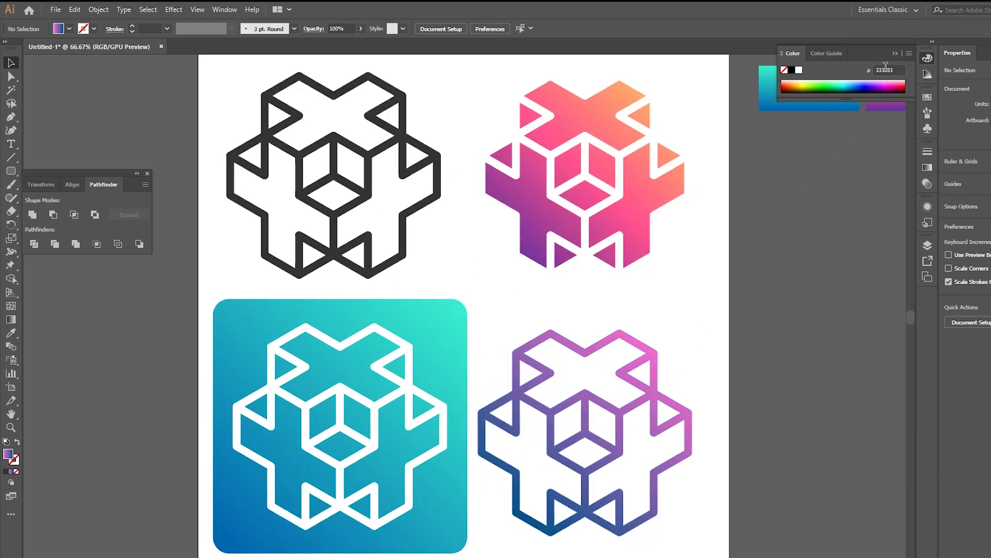
{"action": "left_click", "coordinate": [894, 54]}
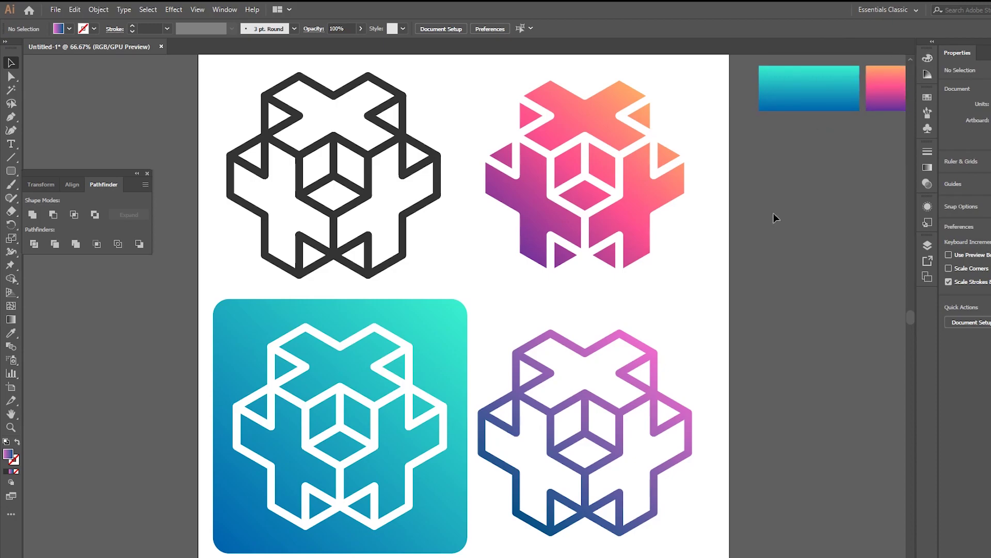